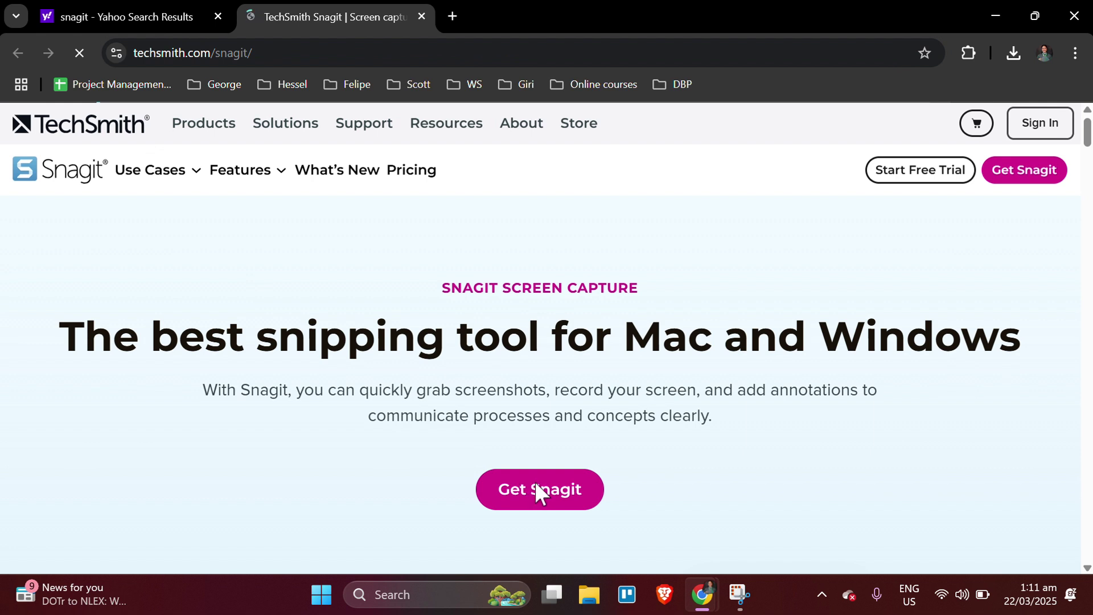
Search the web for snagit in a new browser window and open TechSmith's Snagit page
{"action": "key", "text": "ctrl+n"}
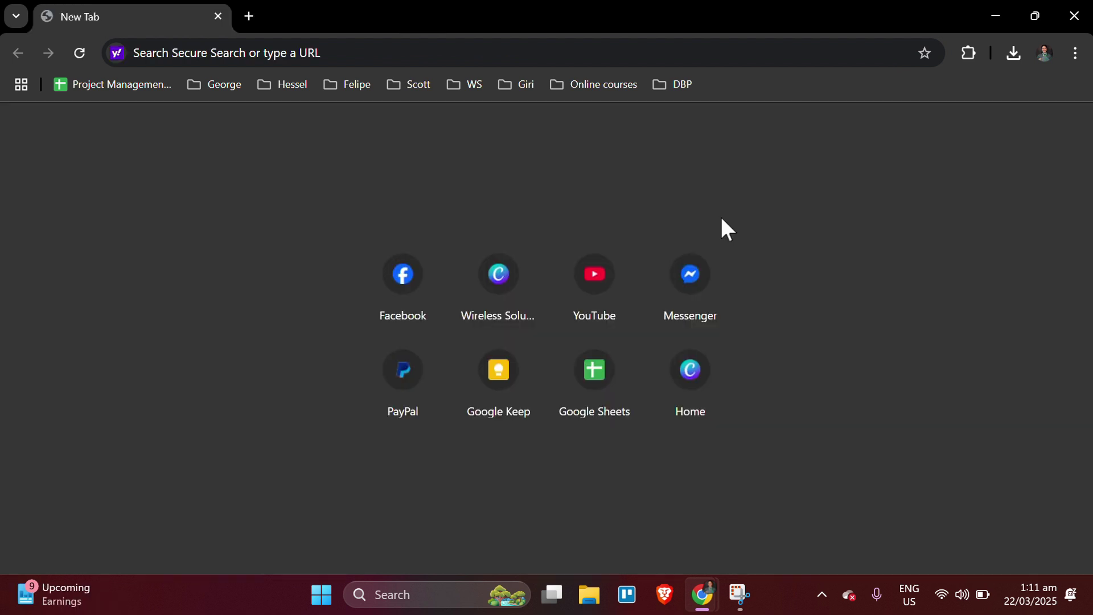
{"action": "left_click", "coordinate": [319, 51]}
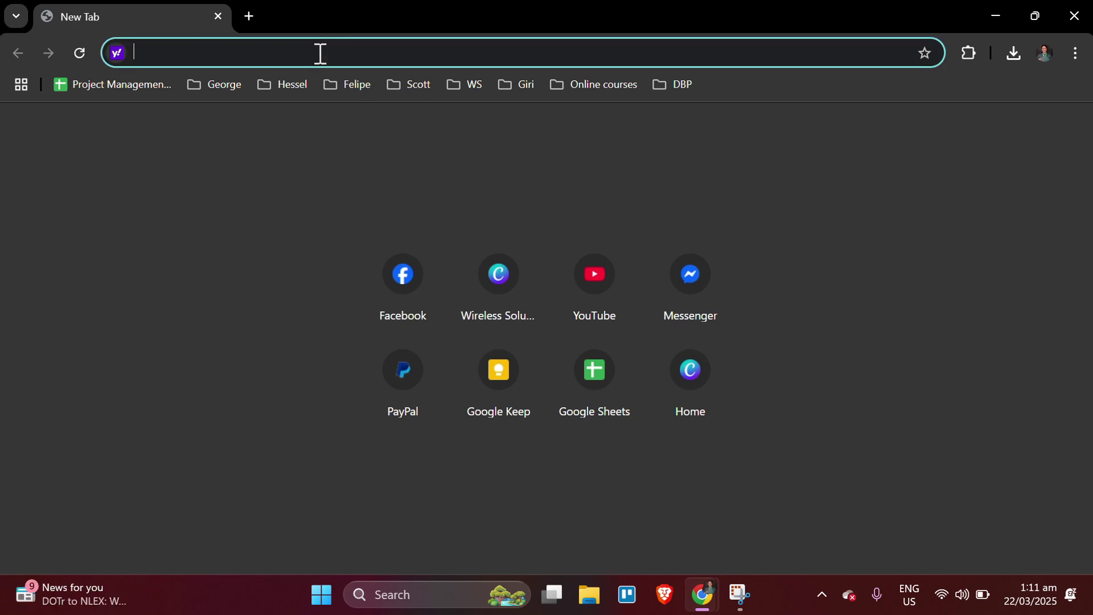
{"action": "type", "text": "snagit"}
{"action": "key", "text": "Return"}
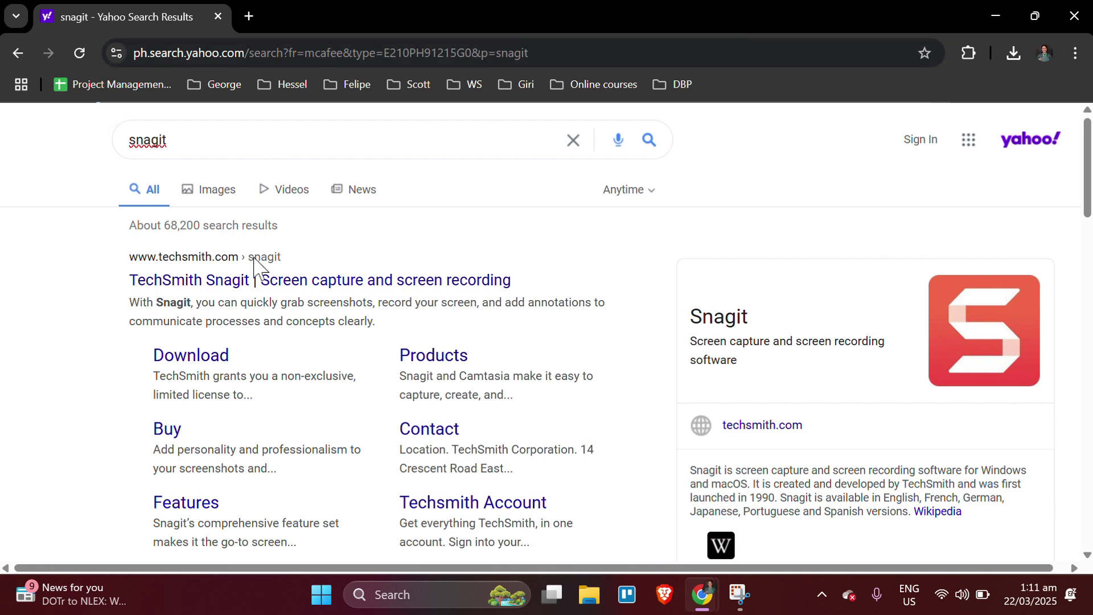
{"action": "left_click", "coordinate": [248, 292]}
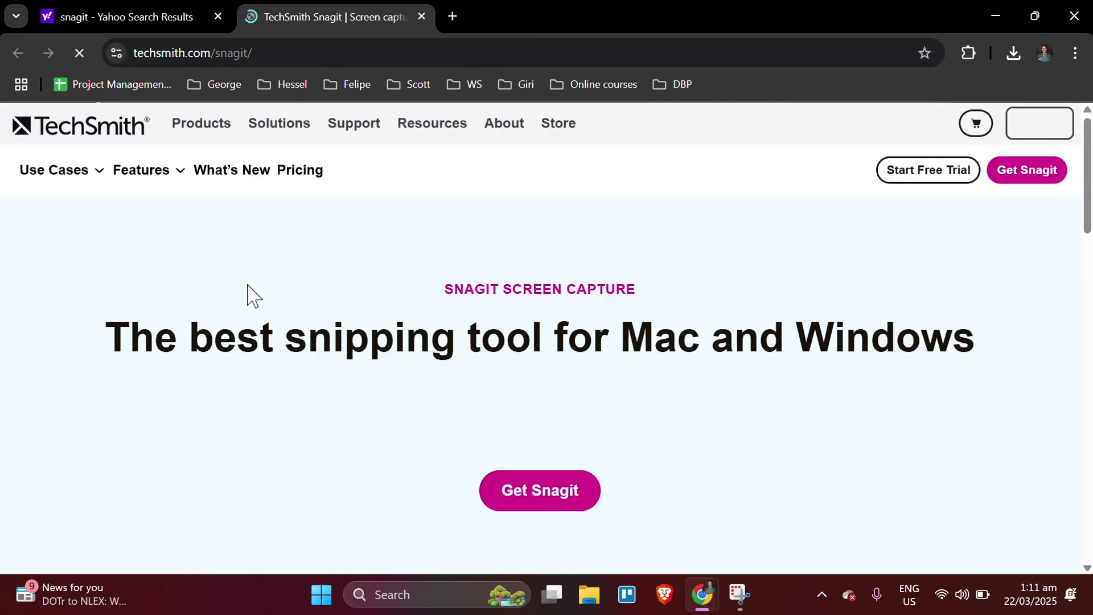
Download the Snagit trial for Windows and run the downloaded snagit.exe installer
{"action": "left_click", "coordinate": [534, 488]}
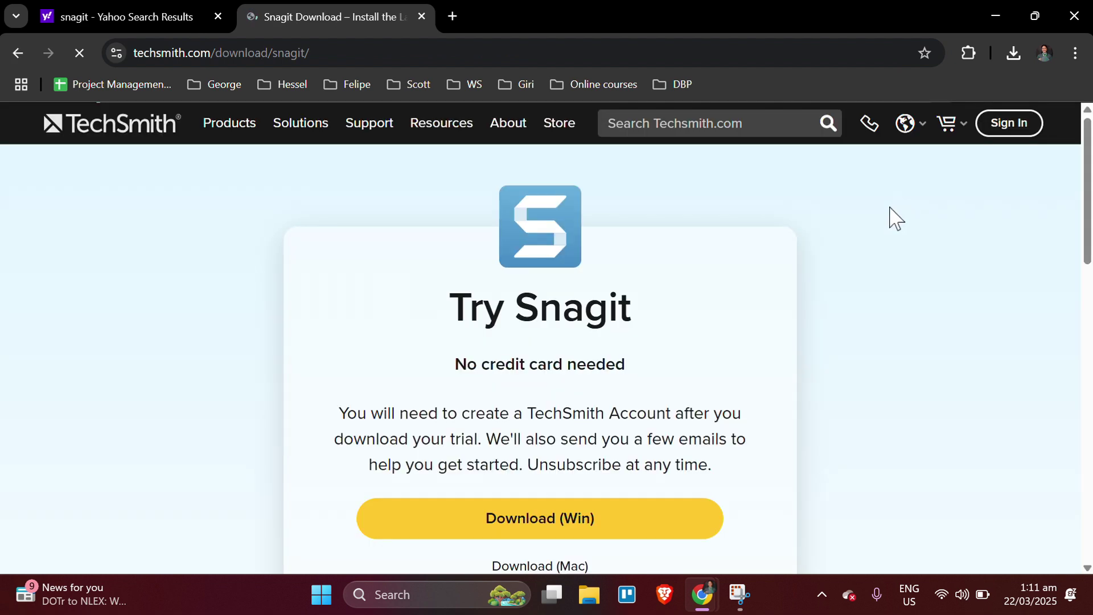
{"action": "scroll", "coordinate": [611, 362], "scroll_direction": "down", "scroll_amount": 2}
{"action": "left_click", "coordinate": [568, 401]}
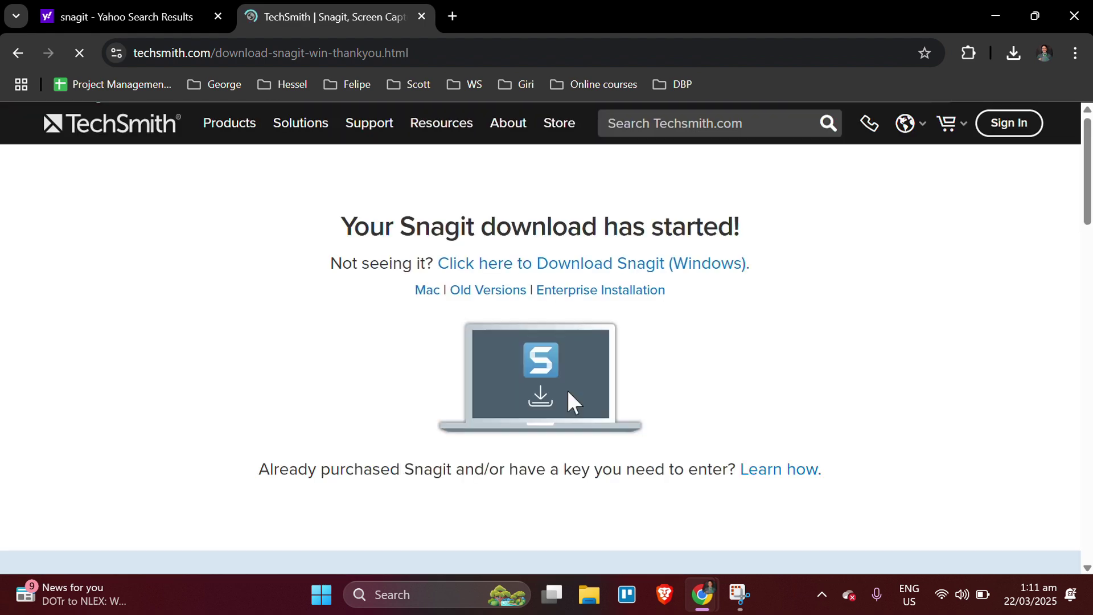
{"action": "left_click", "coordinate": [1016, 51]}
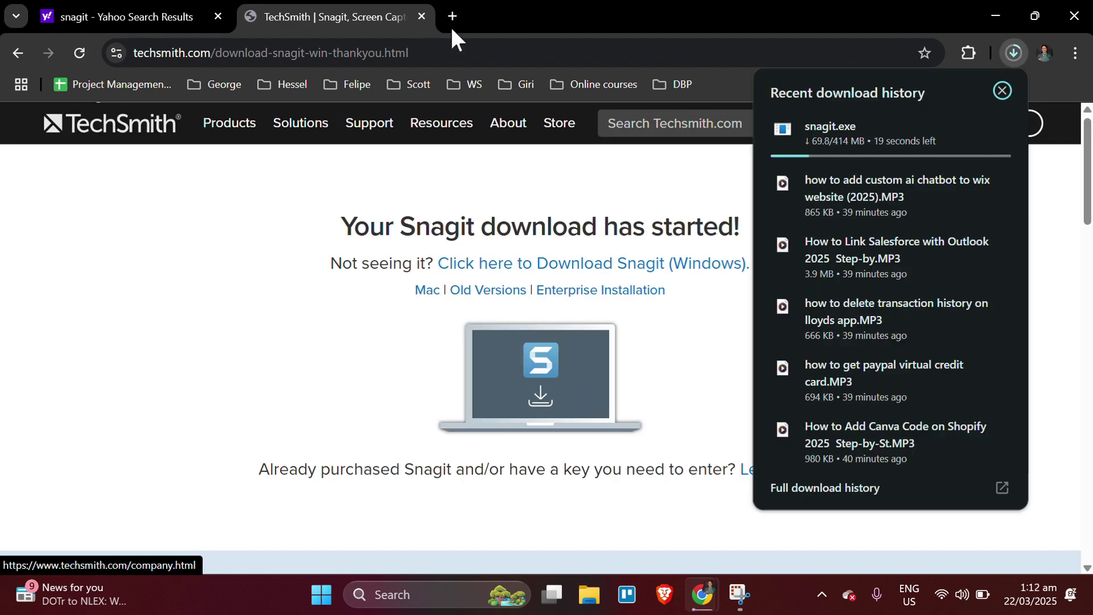
{"action": "left_click", "coordinate": [817, 106]}
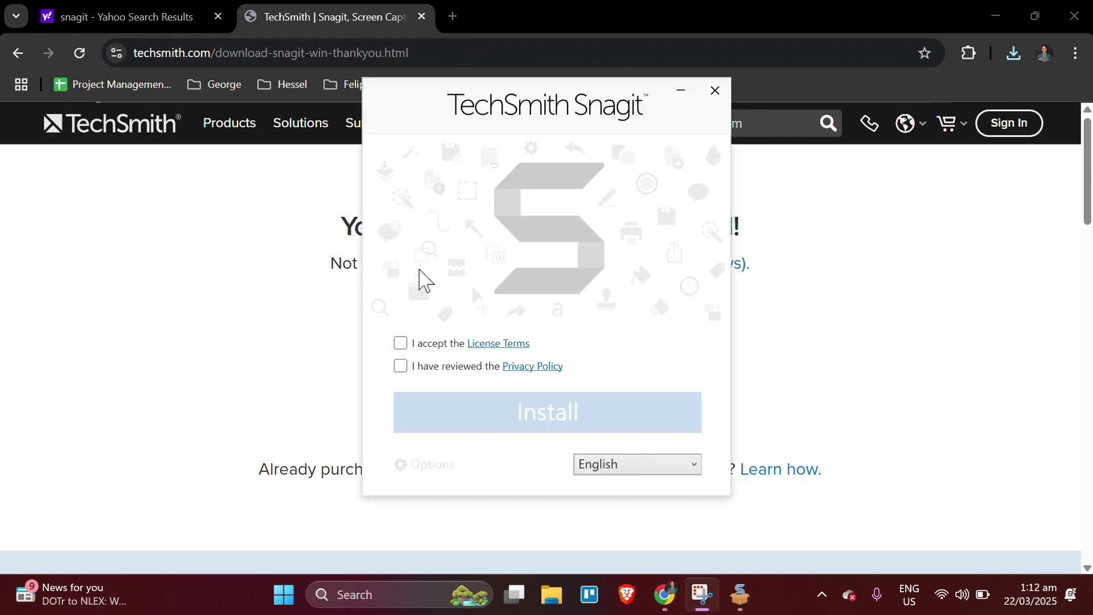
Install Snagit with the License Terms and Privacy Policy accepted, and proceed to signing in
{"action": "left_click", "coordinate": [400, 342]}
{"action": "left_click", "coordinate": [400, 366]}
{"action": "left_click", "coordinate": [481, 424]}
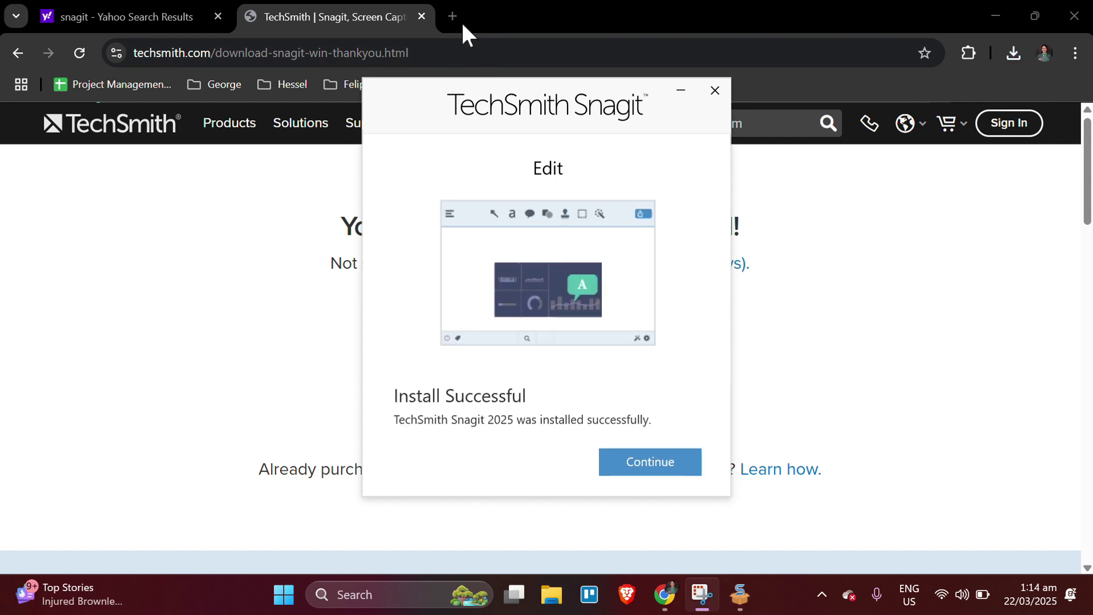
{"action": "left_click", "coordinate": [627, 457]}
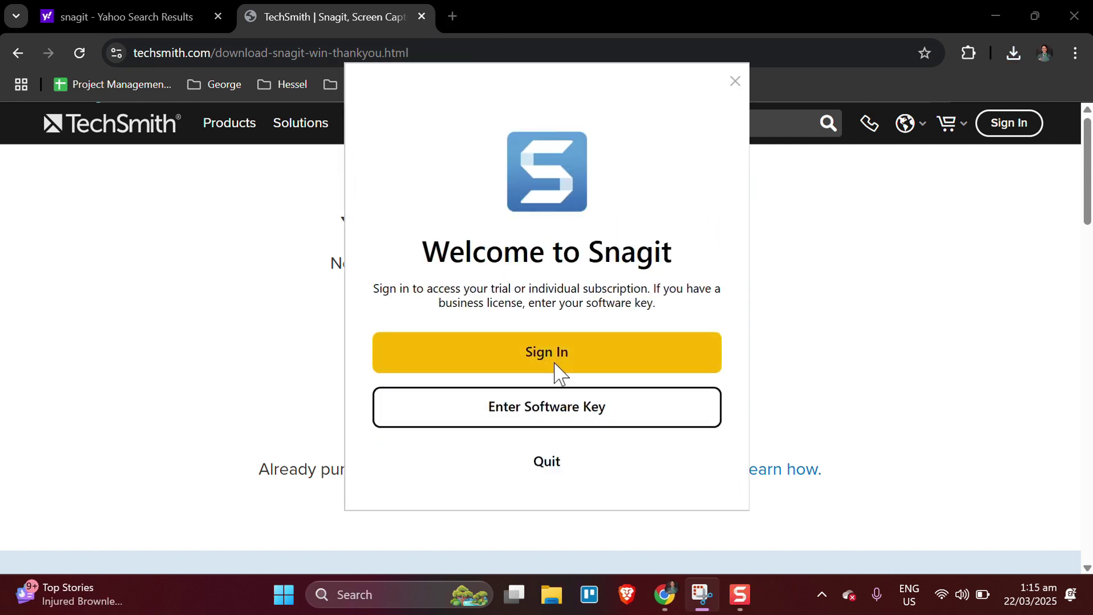
{"action": "left_click", "coordinate": [555, 360]}
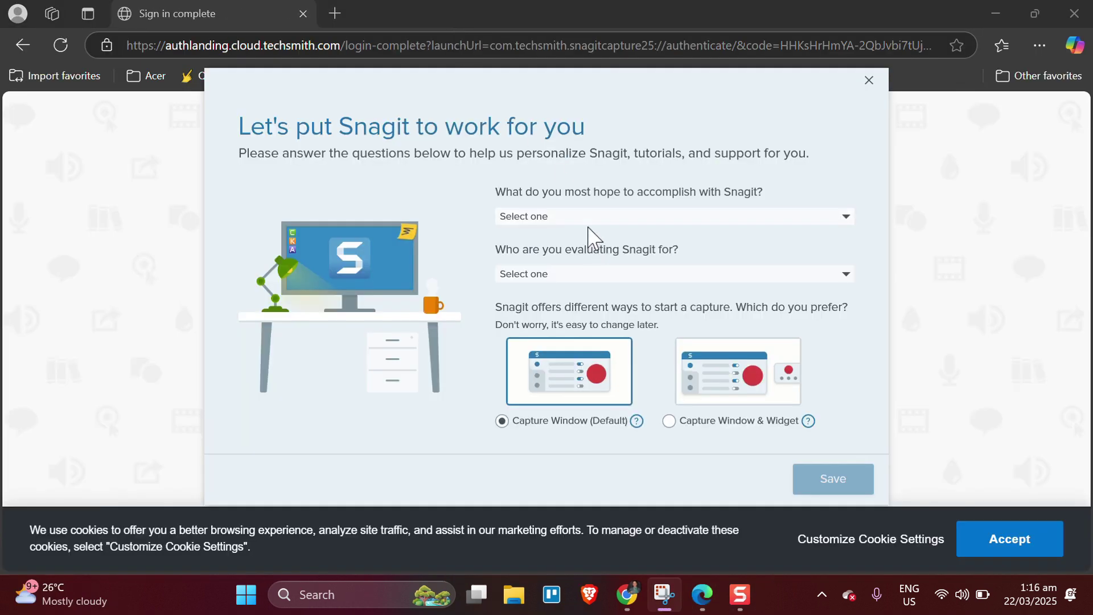
Answer the personalization questions with "Archive or save information" and "Myself", save them, and decline the guided tours
{"action": "left_click", "coordinate": [587, 218]}
{"action": "left_click", "coordinate": [629, 375]}
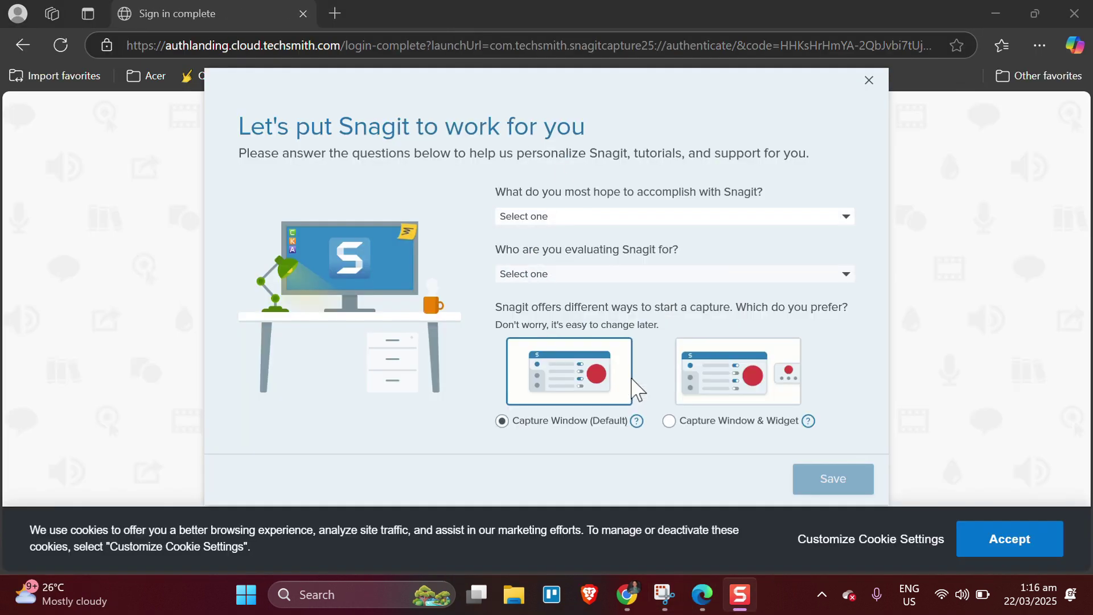
{"action": "left_click", "coordinate": [659, 276]}
{"action": "left_click", "coordinate": [663, 296]}
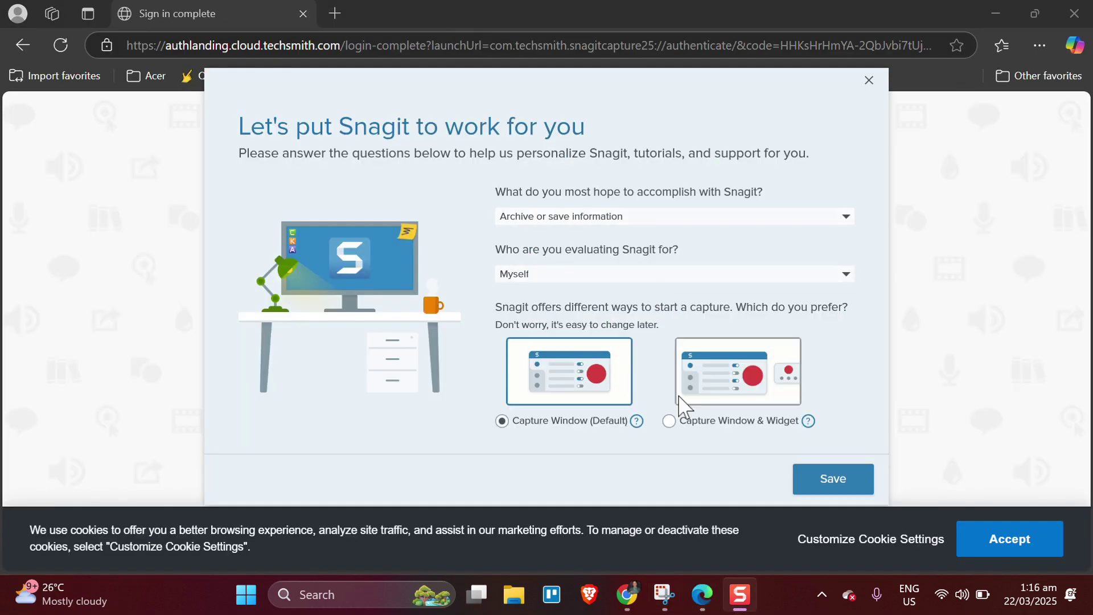
{"action": "left_click", "coordinate": [815, 468]}
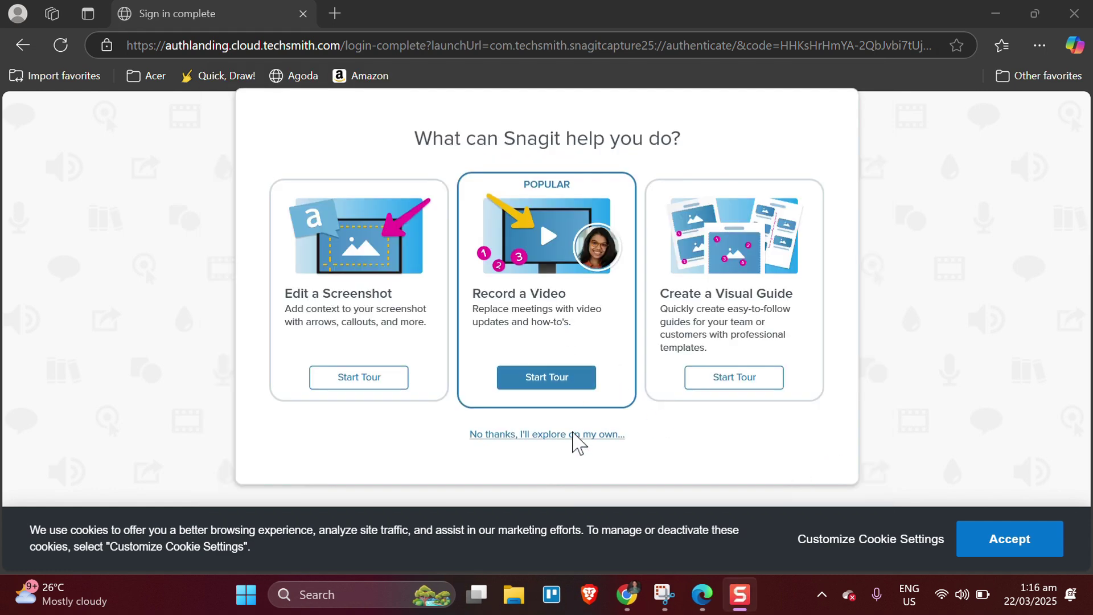
{"action": "left_click", "coordinate": [574, 434]}
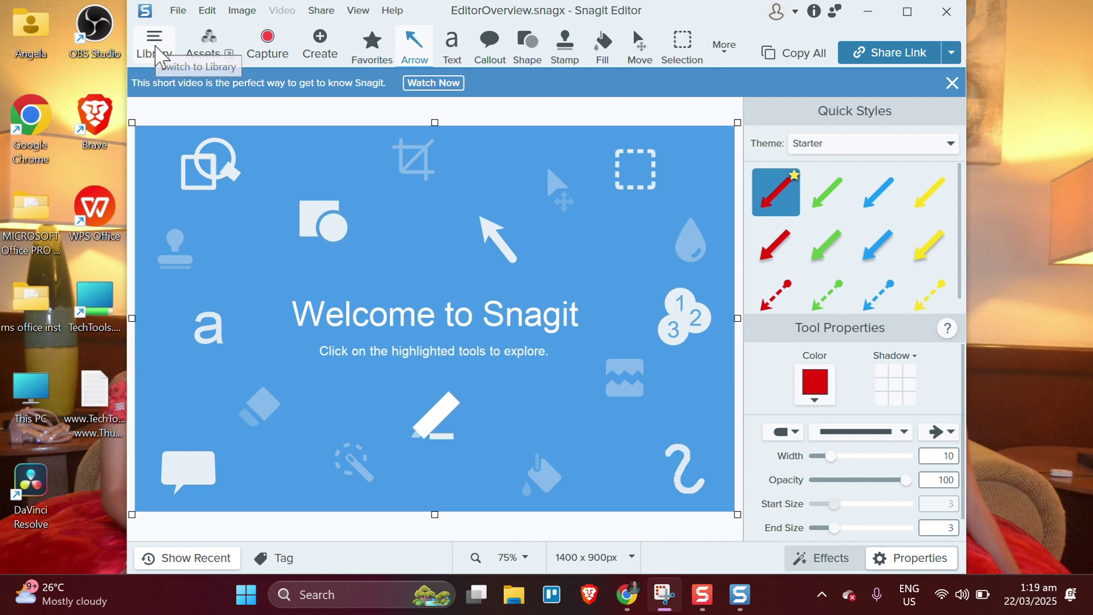
View the Library and its file categories, and return to the editor
{"action": "left_click", "coordinate": [156, 51]}
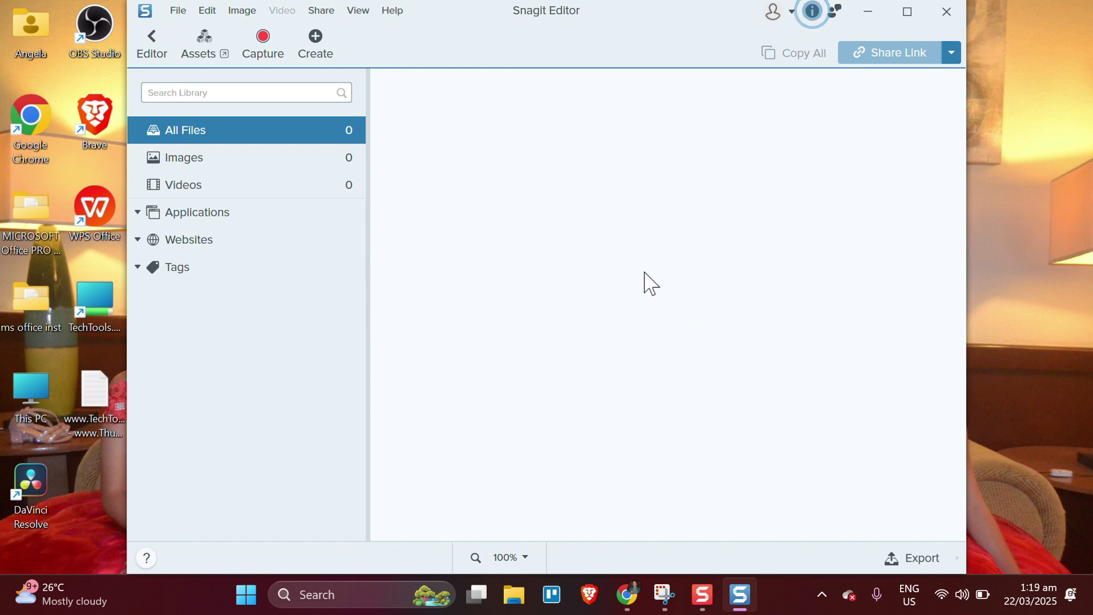
{"action": "left_click", "coordinate": [151, 46]}
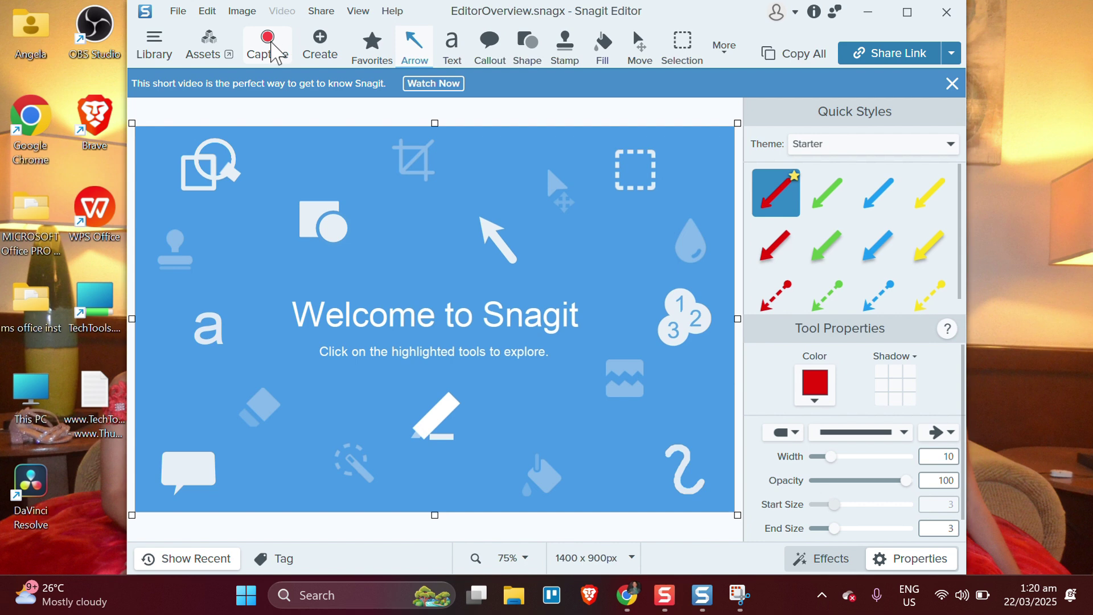
{"action": "left_click", "coordinate": [270, 49]}
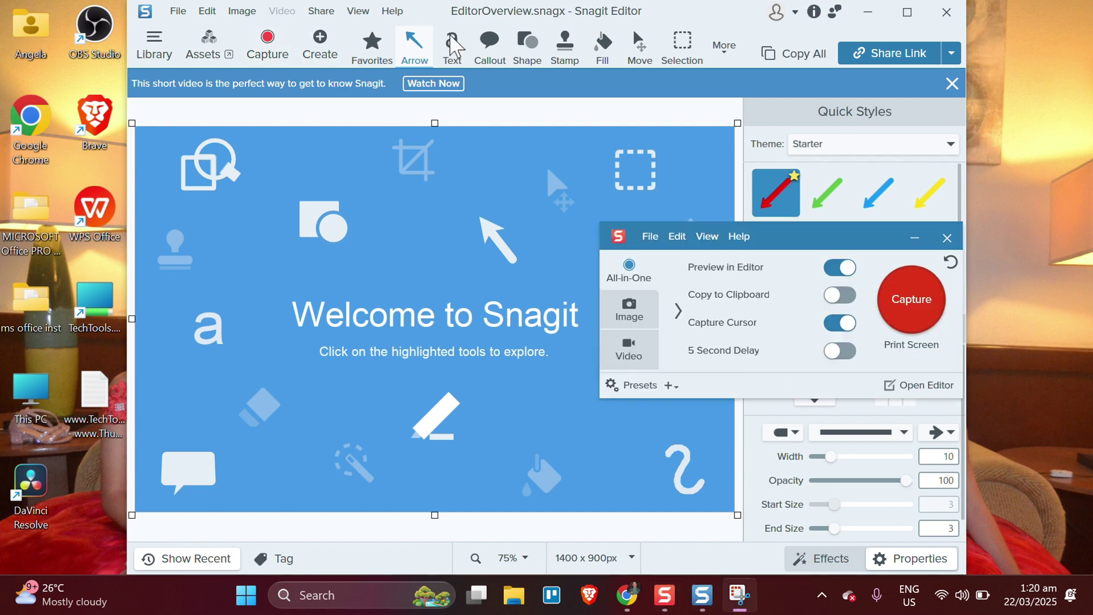
{"action": "left_click", "coordinate": [918, 314]}
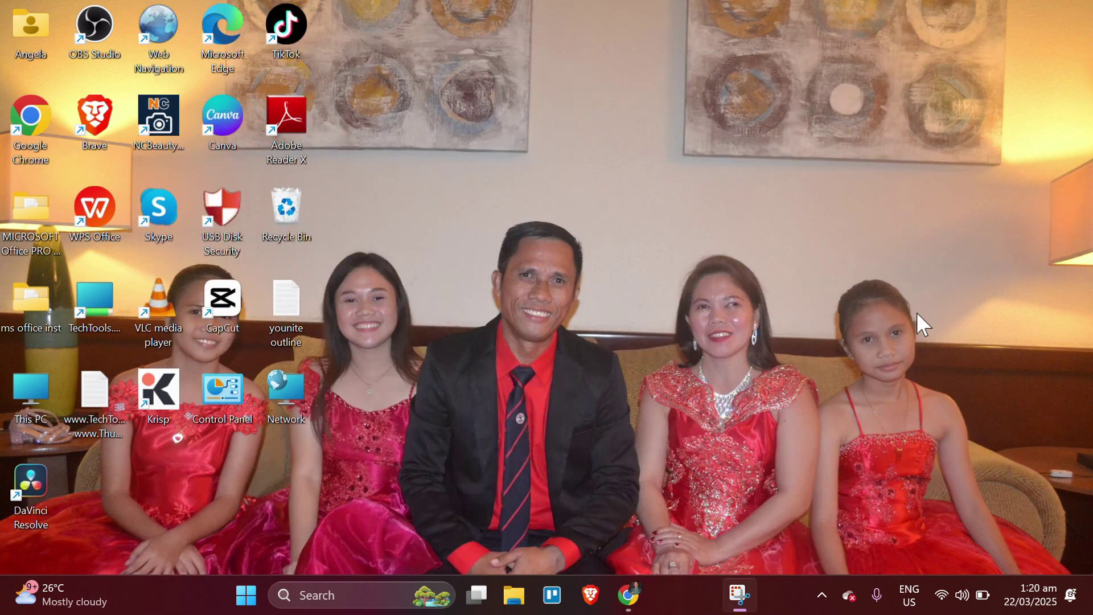
{"action": "left_click", "coordinate": [513, 552]}
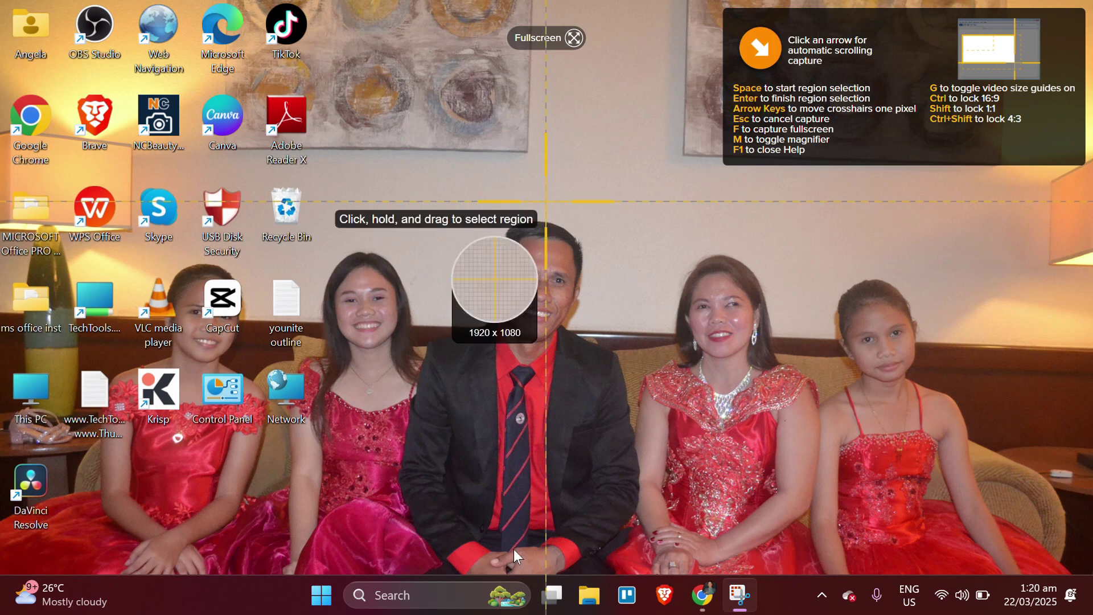
{"action": "left_click_drag", "start_coordinate": [1, 1], "coordinate": [1091, 614]}
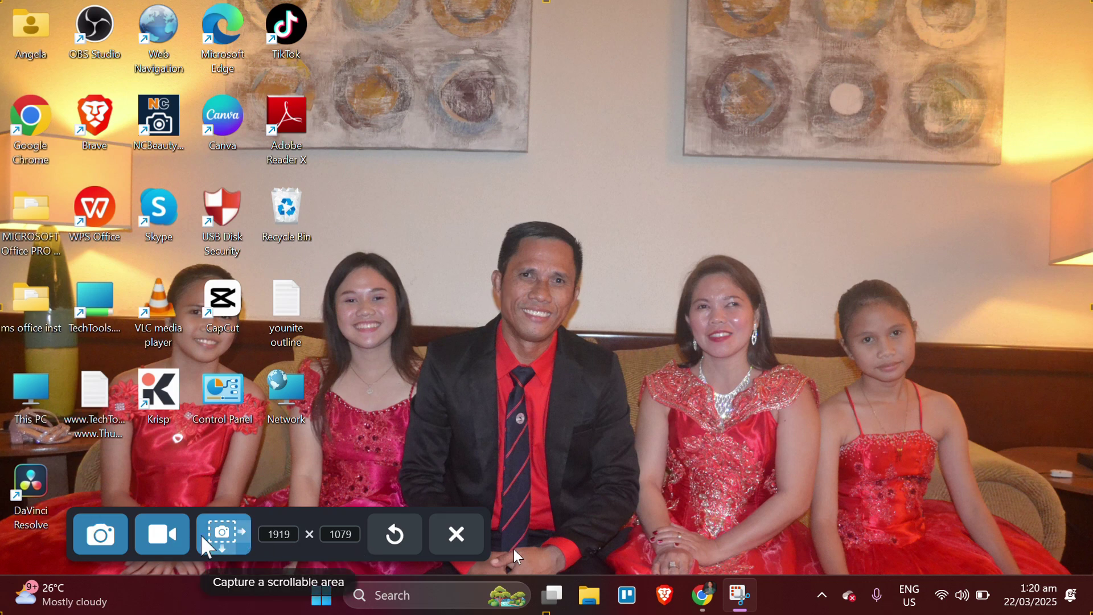
{"action": "left_click", "coordinate": [455, 535]}
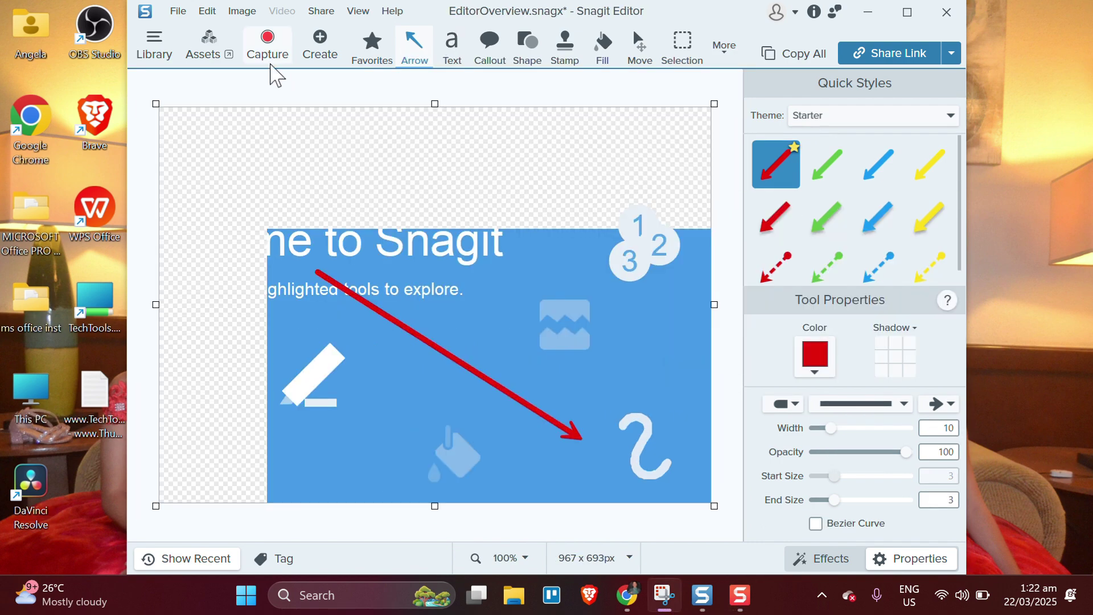
Use the All-in-One capture to grab the canvas region showing the blue welcome graphic and the red arrow
{"action": "left_click", "coordinate": [271, 62]}
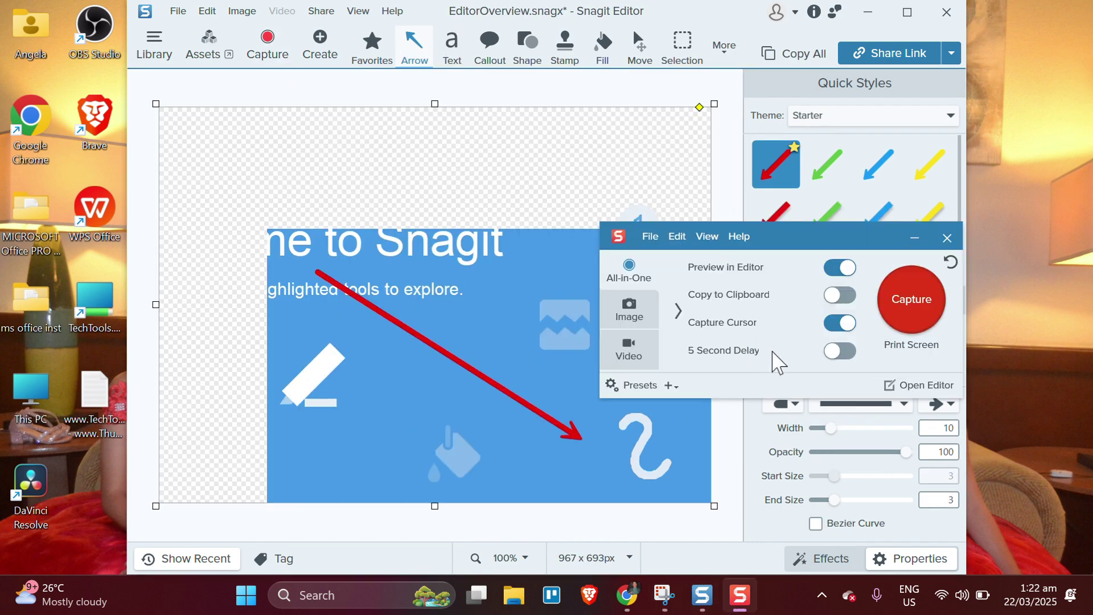
{"action": "left_click", "coordinate": [897, 313]}
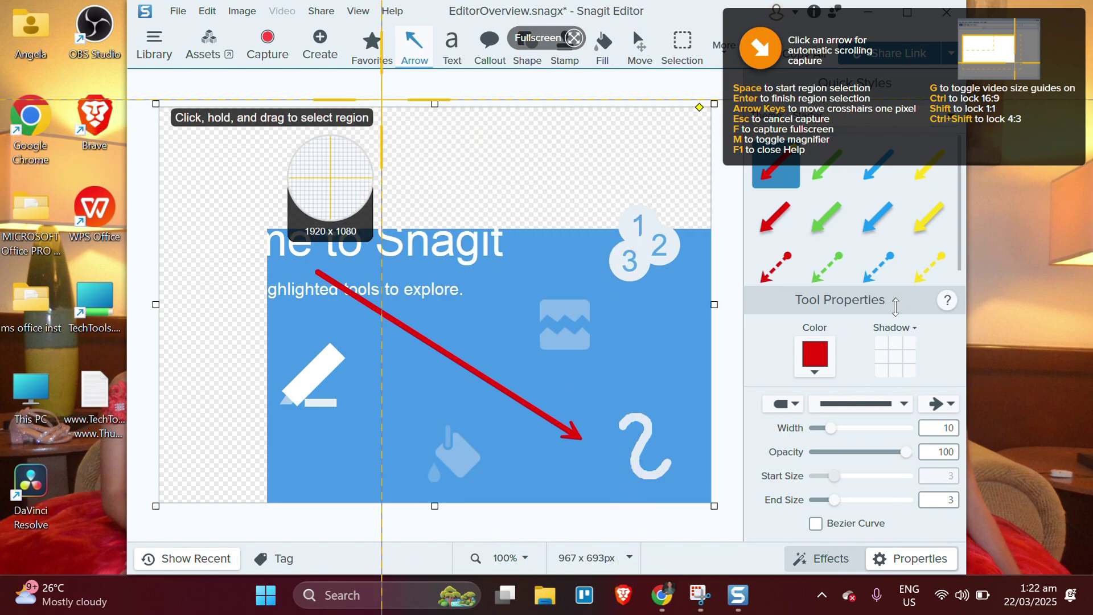
{"action": "left_click_drag", "start_coordinate": [382, 100], "coordinate": [933, 505]}
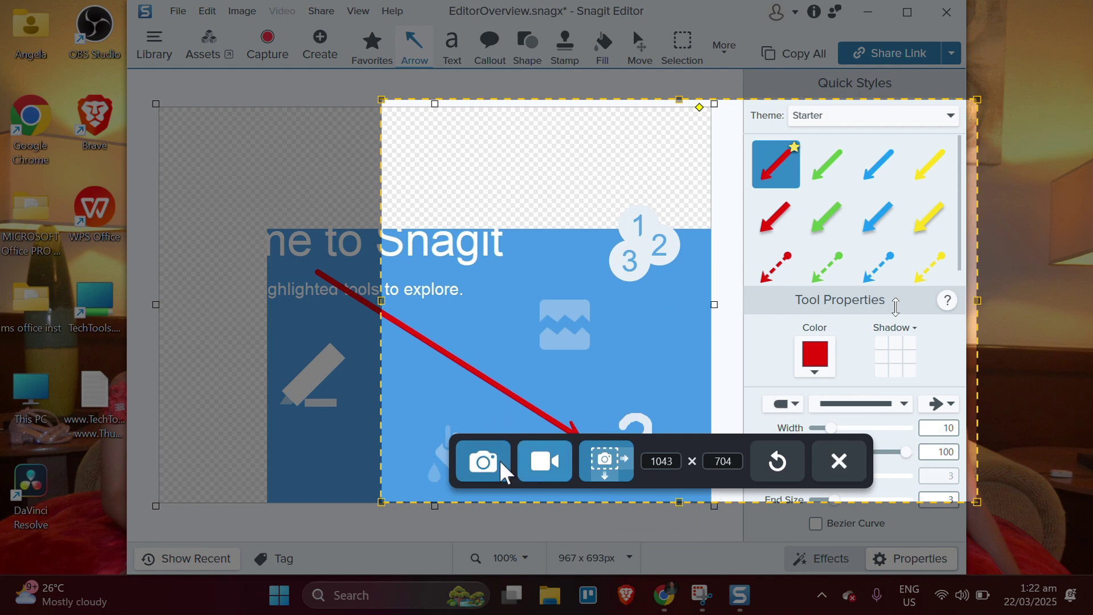
{"action": "left_click", "coordinate": [833, 472]}
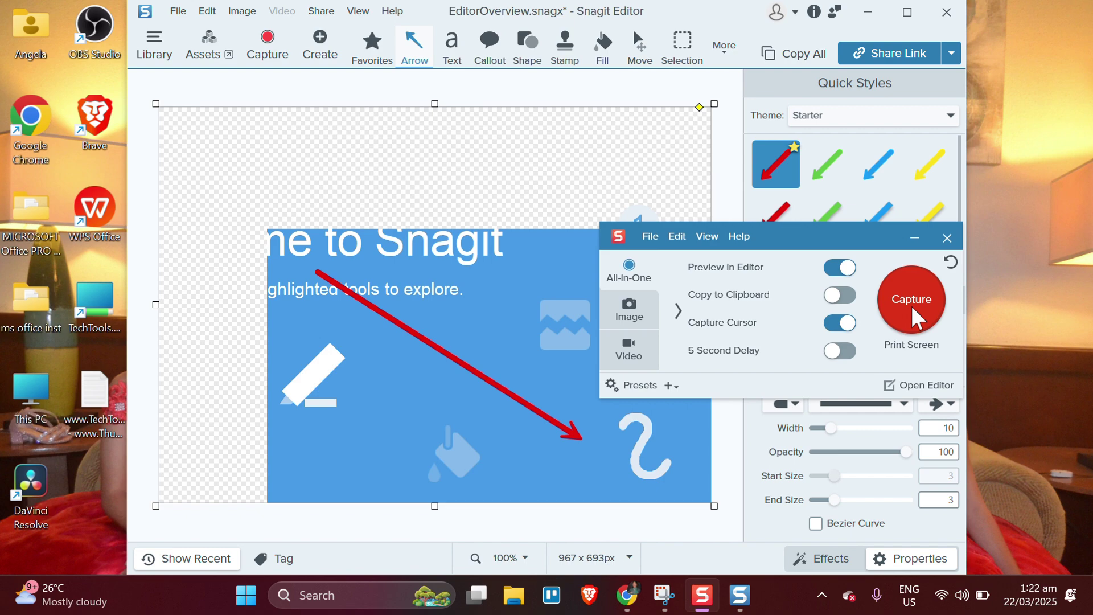
{"action": "left_click", "coordinate": [912, 309]}
{"action": "left_click_drag", "start_coordinate": [290, 226], "coordinate": [714, 515]}
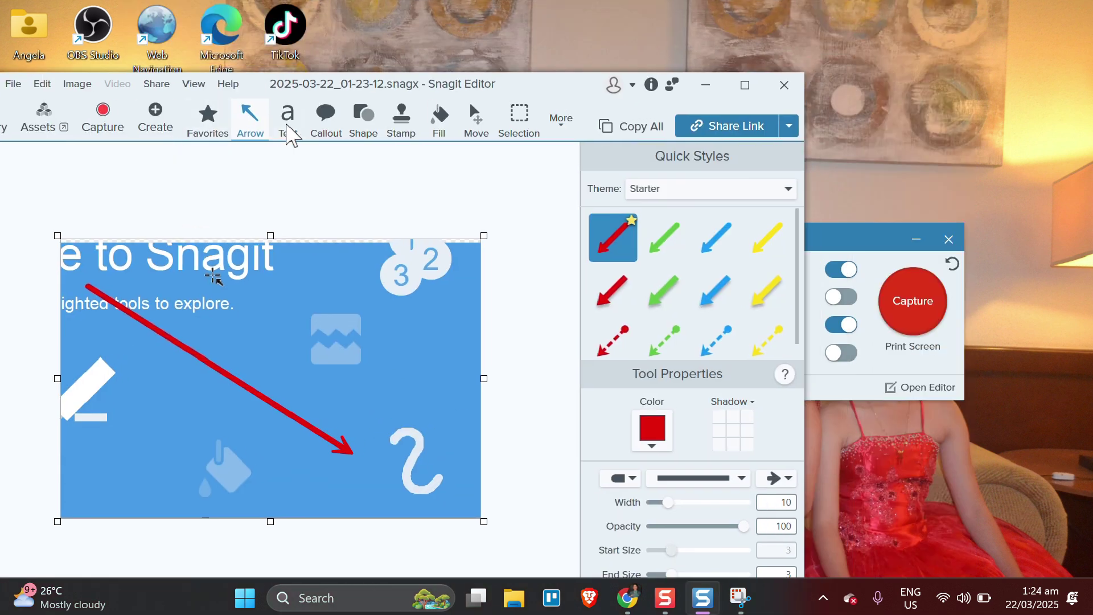
Add the red Arial text "helo!" in a text box over the jagged cut-out icon on the captured image
{"action": "left_click", "coordinate": [288, 126]}
{"action": "left_click_drag", "start_coordinate": [541, 96], "coordinate": [744, 84]}
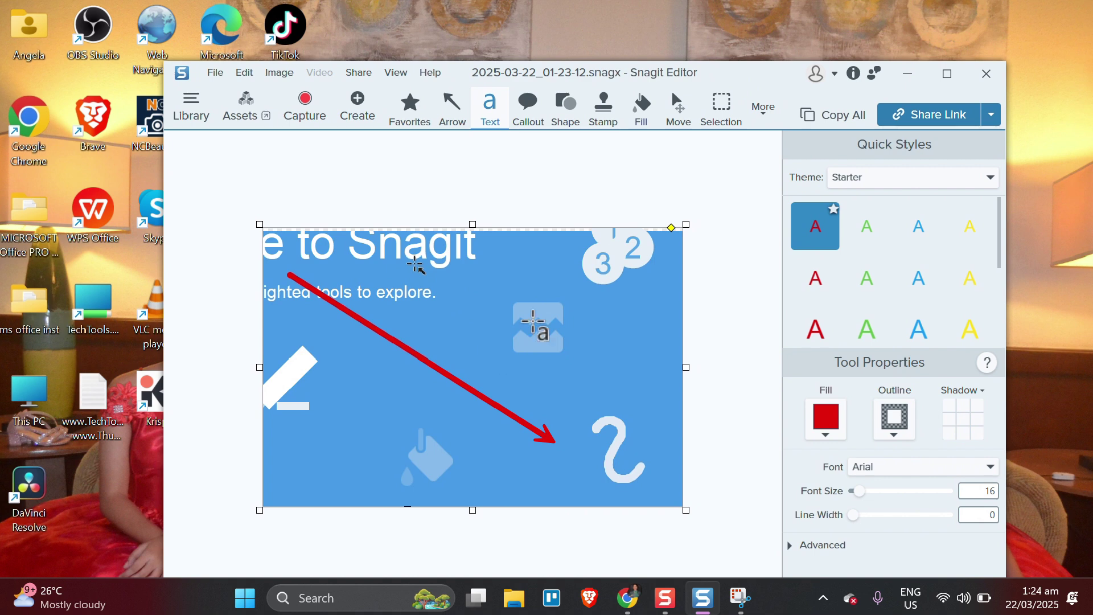
{"action": "left_click", "coordinate": [889, 470]}
{"action": "left_click", "coordinate": [712, 312]}
{"action": "left_click_drag", "start_coordinate": [475, 289], "coordinate": [579, 353]}
{"action": "type", "text": "helo"}
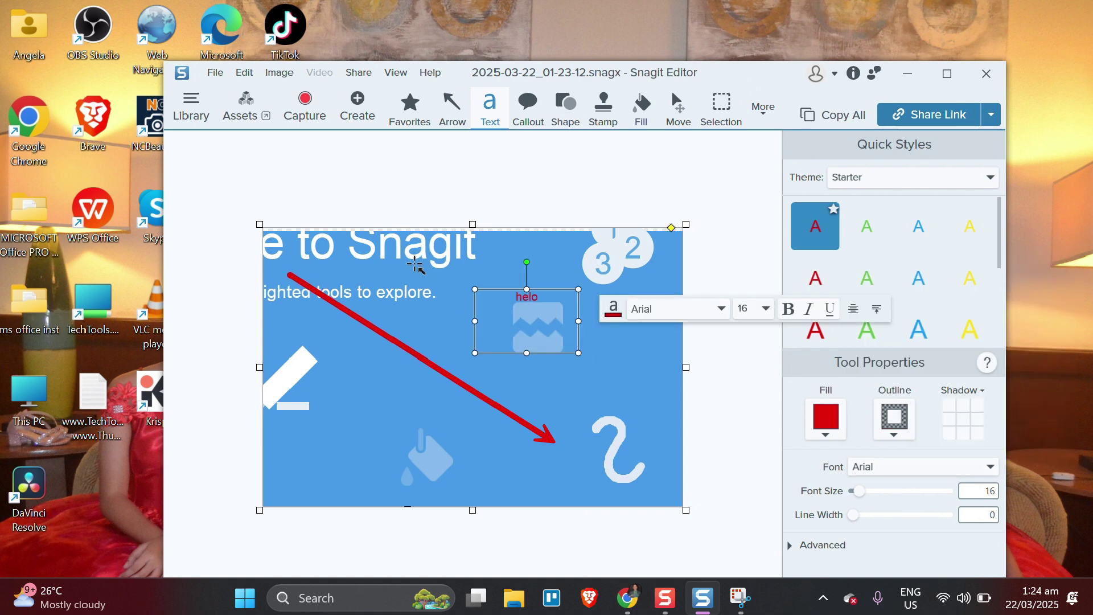
{"action": "type", "text": "!"}
{"action": "left_click", "coordinate": [718, 242]}
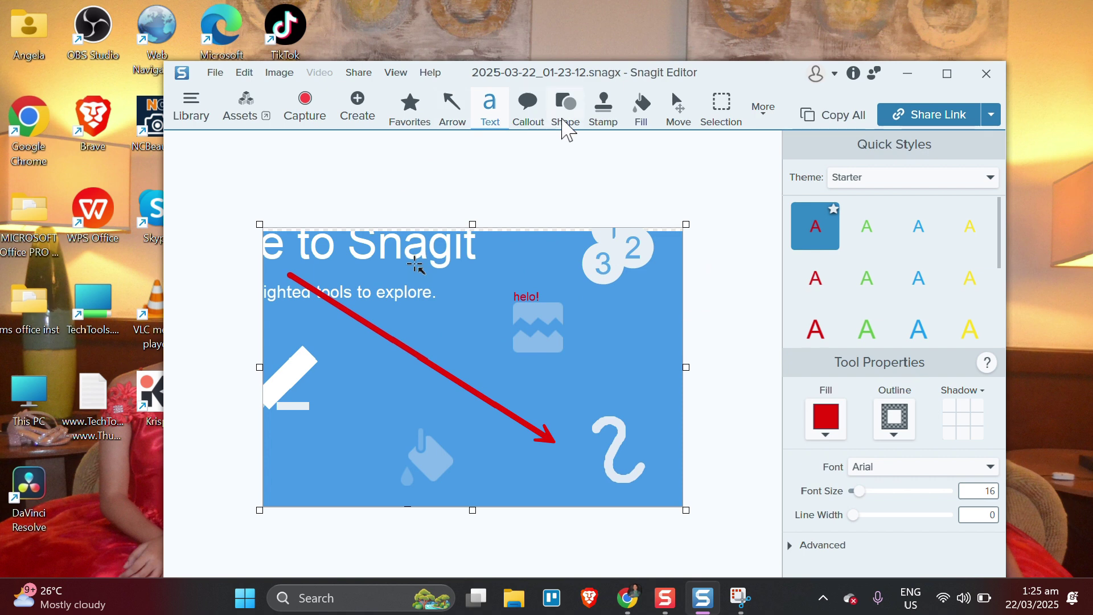
Draw two green-outlined ellipses, one beside the paint bucket icon and one around the jagged cut-out icon
{"action": "left_click", "coordinate": [563, 118]}
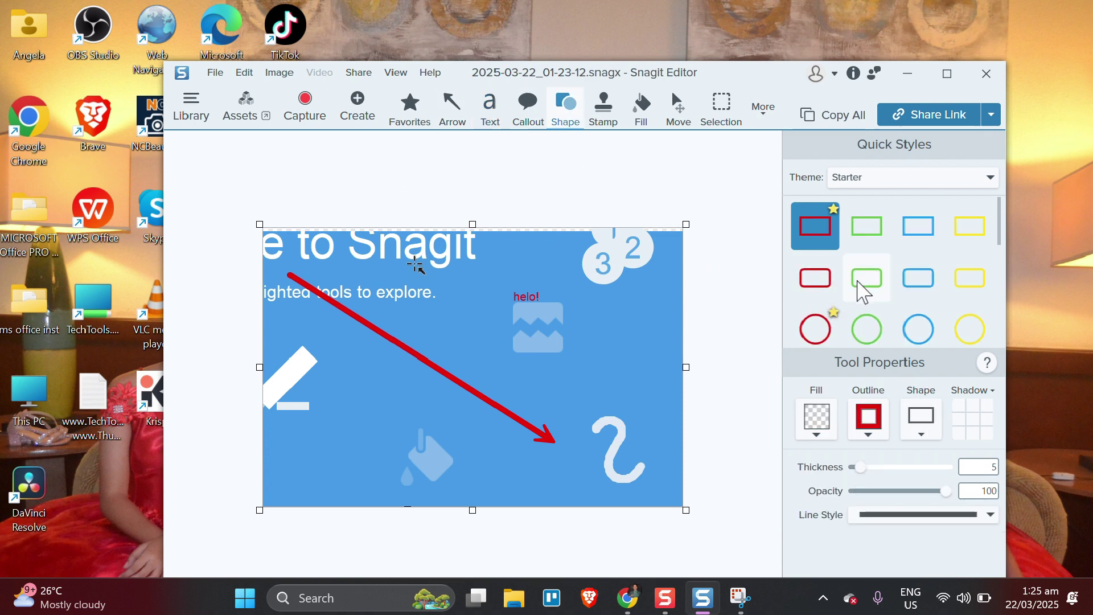
{"action": "left_click", "coordinate": [879, 338]}
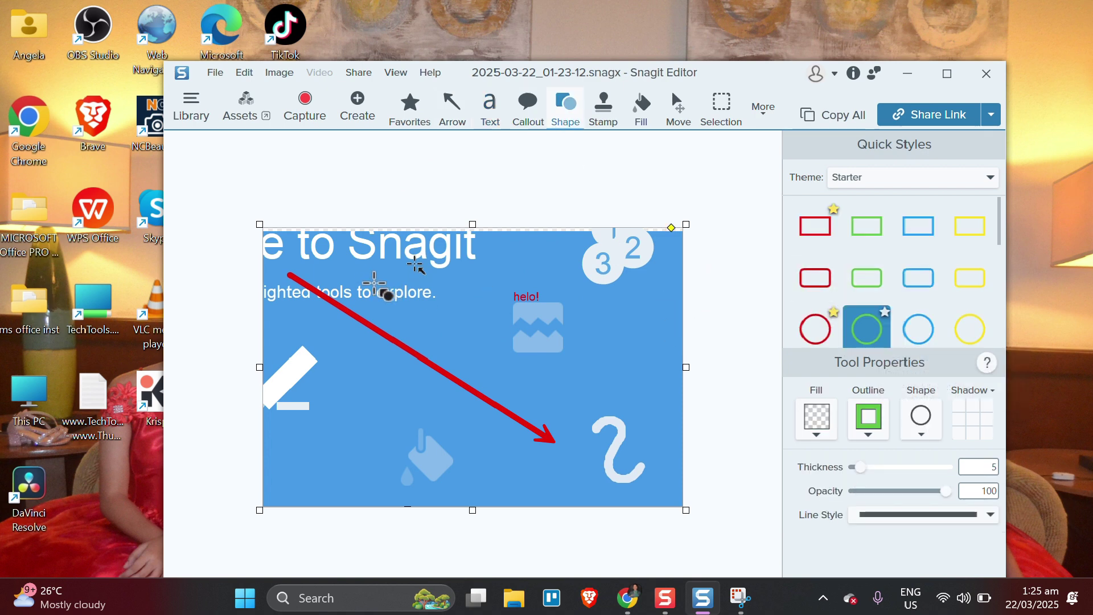
{"action": "mouse_move", "coordinate": [334, 353]}
{"action": "left_mouse_down"}
{"action": "mouse_move", "coordinate": [424, 448]}
{"action": "mouse_move", "coordinate": [465, 461]}
{"action": "left_mouse_up"}
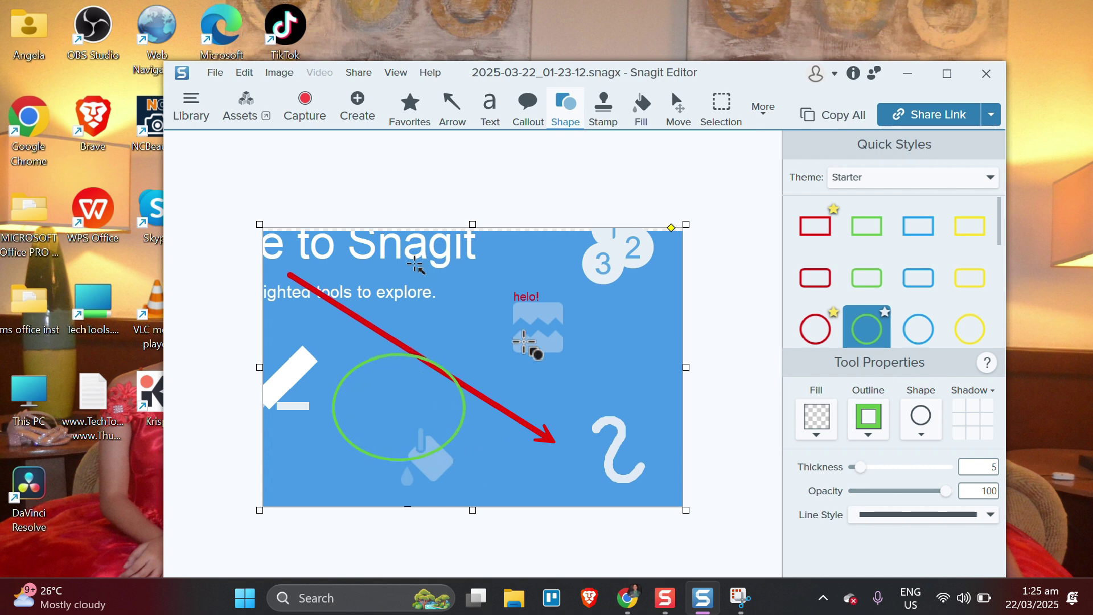
{"action": "left_click_drag", "start_coordinate": [498, 289], "coordinate": [586, 369]}
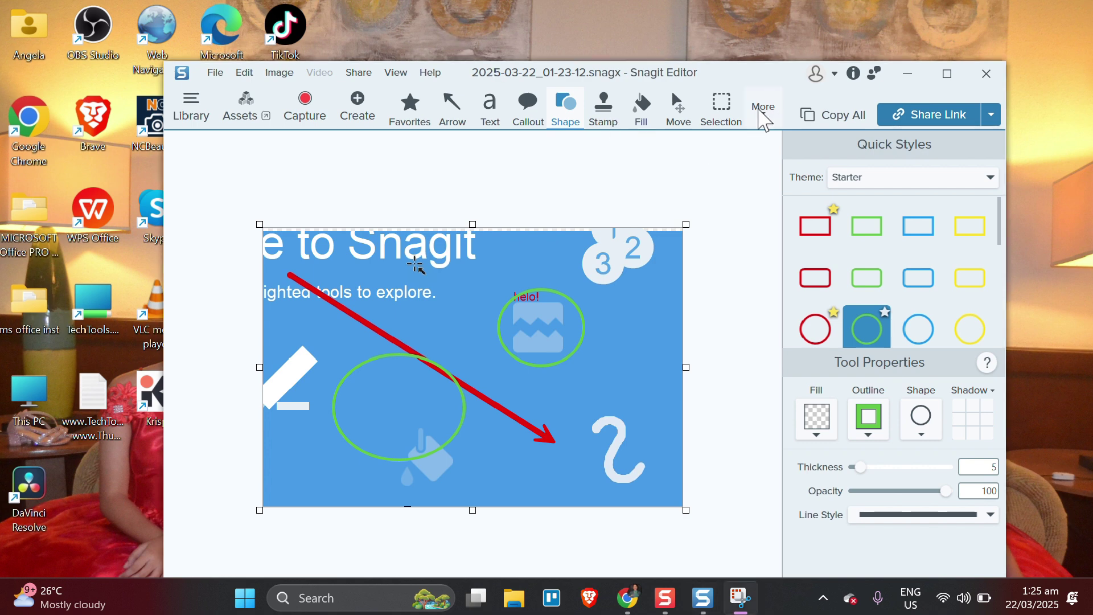
Blur the word "explore" in the subtitle, try stronger blur styles, and return to the lightest one at intensity 25
{"action": "left_click", "coordinate": [763, 116]}
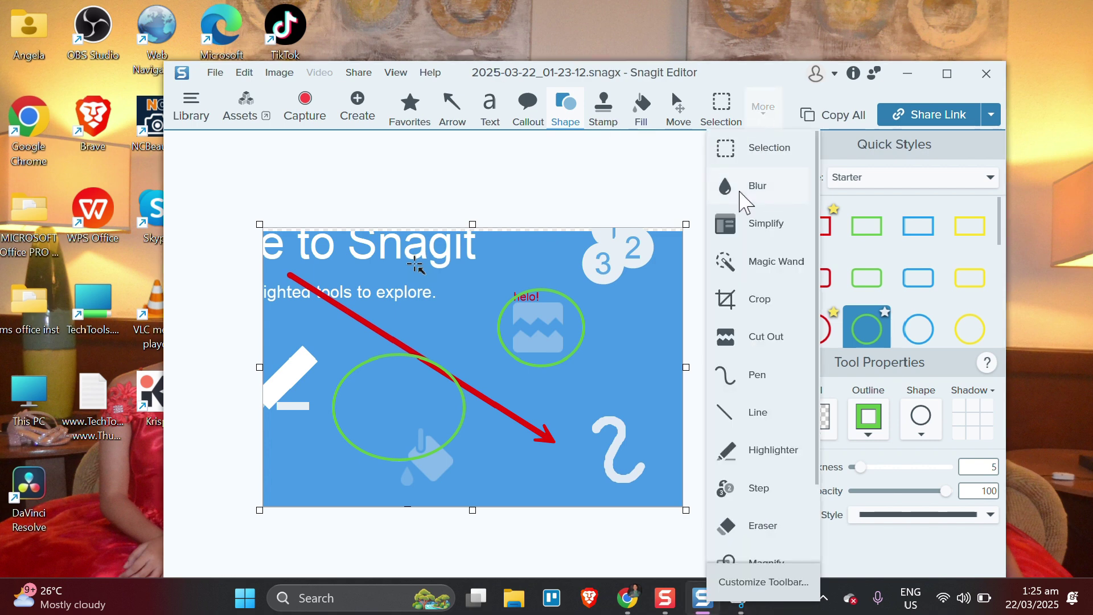
{"action": "left_click", "coordinate": [756, 186]}
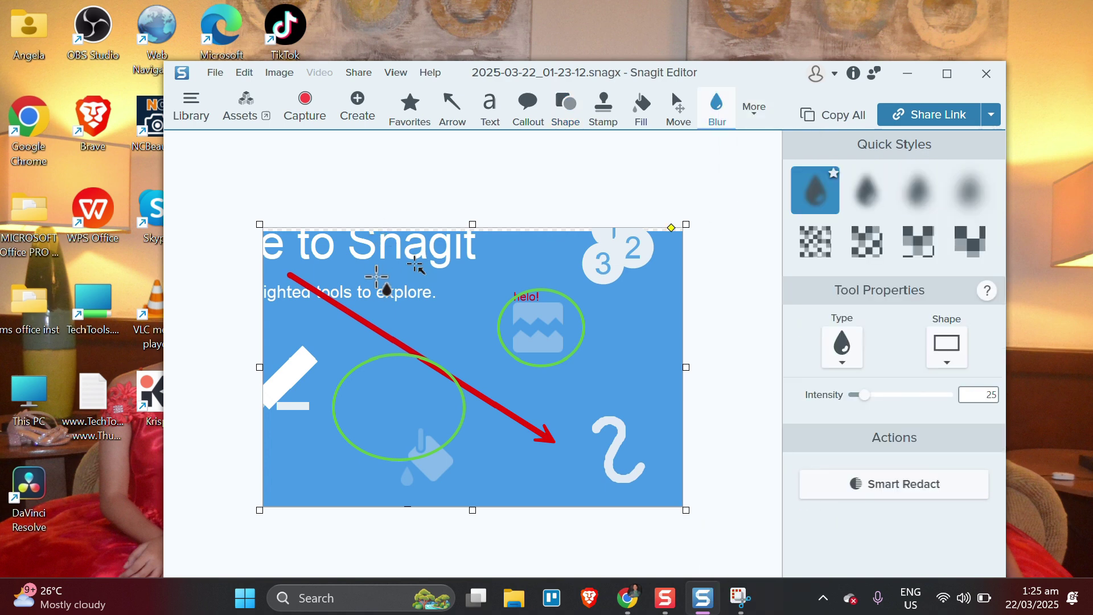
{"action": "left_click_drag", "start_coordinate": [374, 285], "coordinate": [436, 305]}
{"action": "left_click", "coordinate": [970, 202]}
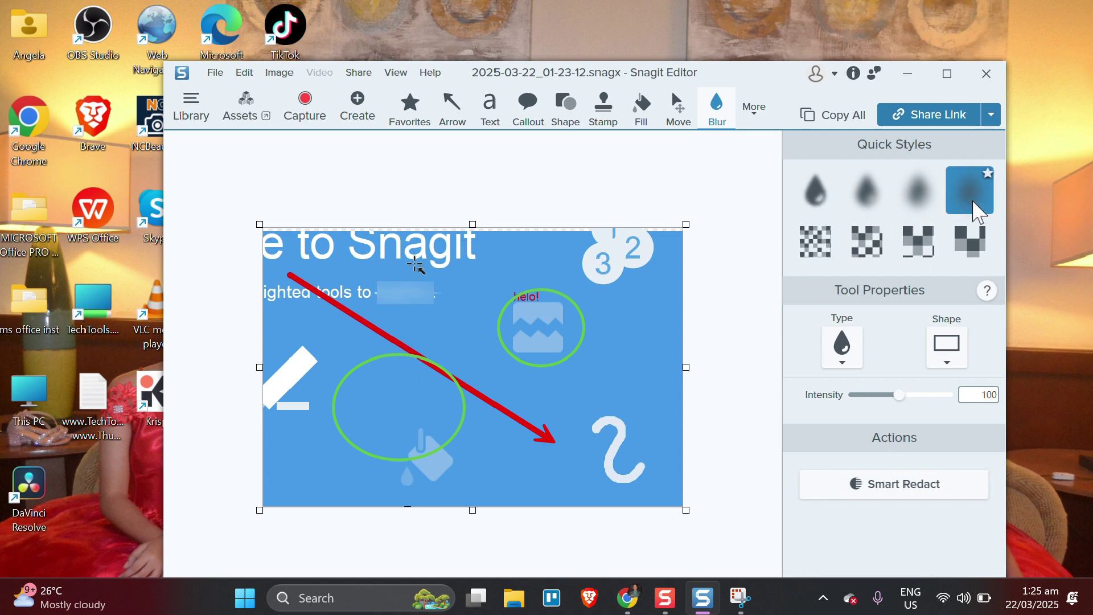
{"action": "left_click", "coordinate": [914, 206]}
{"action": "left_click", "coordinate": [828, 212]}
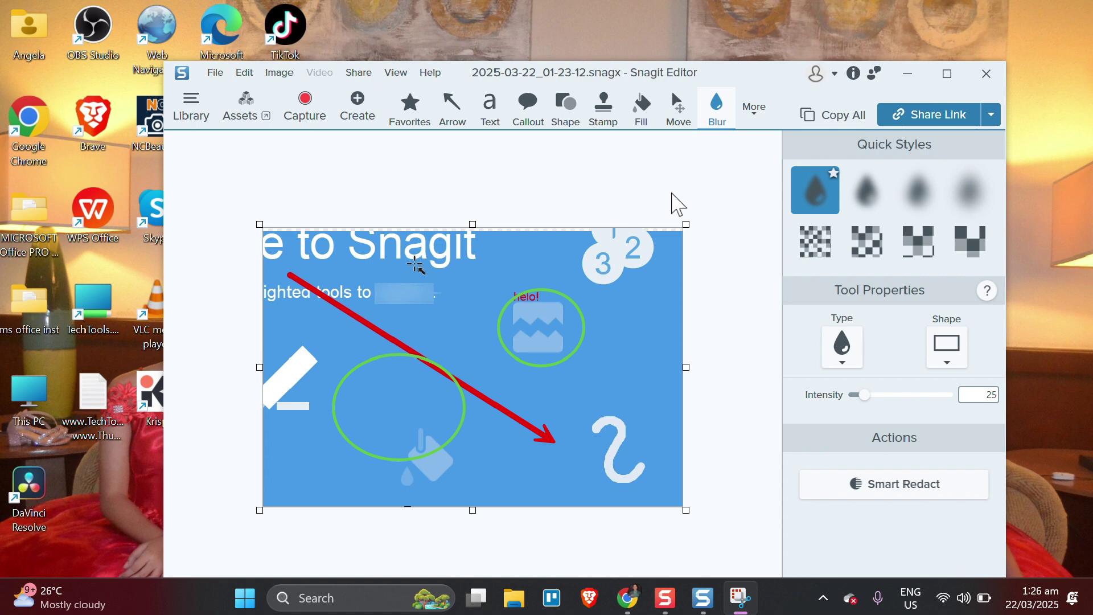
Fill the jagged cut-out icon and the image background with red, and recolour the merged background blue
{"action": "left_click", "coordinate": [640, 111]}
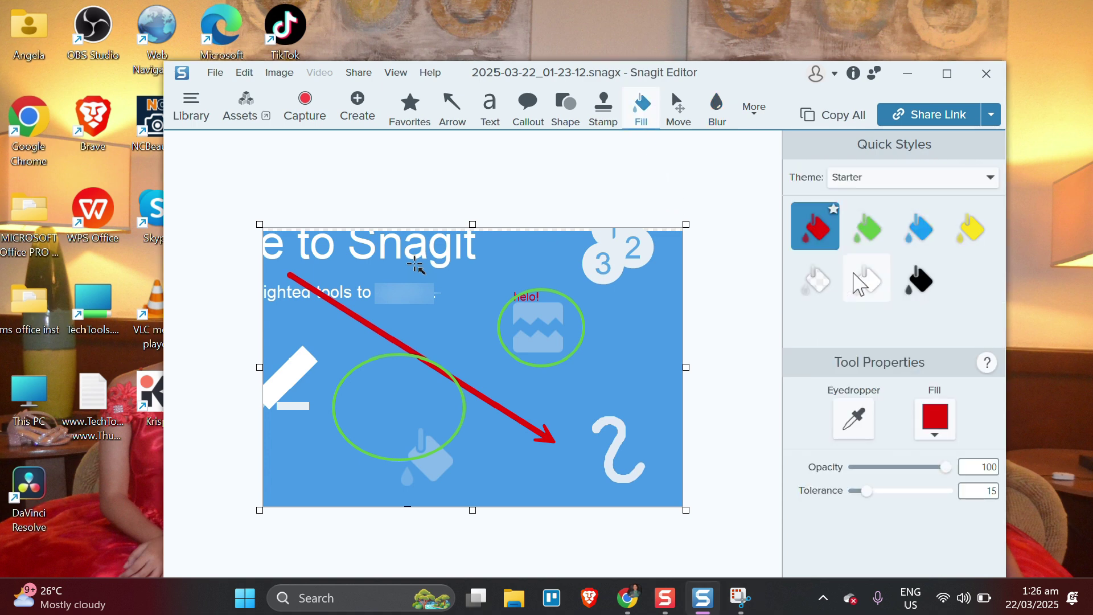
{"action": "left_click_drag", "start_coordinate": [882, 244], "coordinate": [572, 282]}
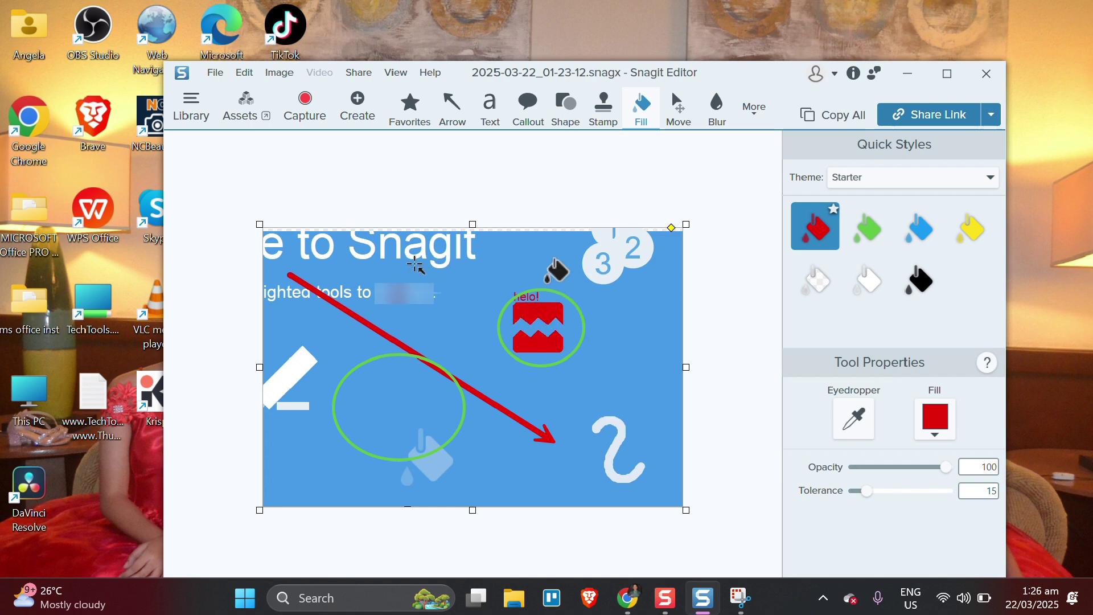
{"action": "left_click", "coordinate": [422, 292]}
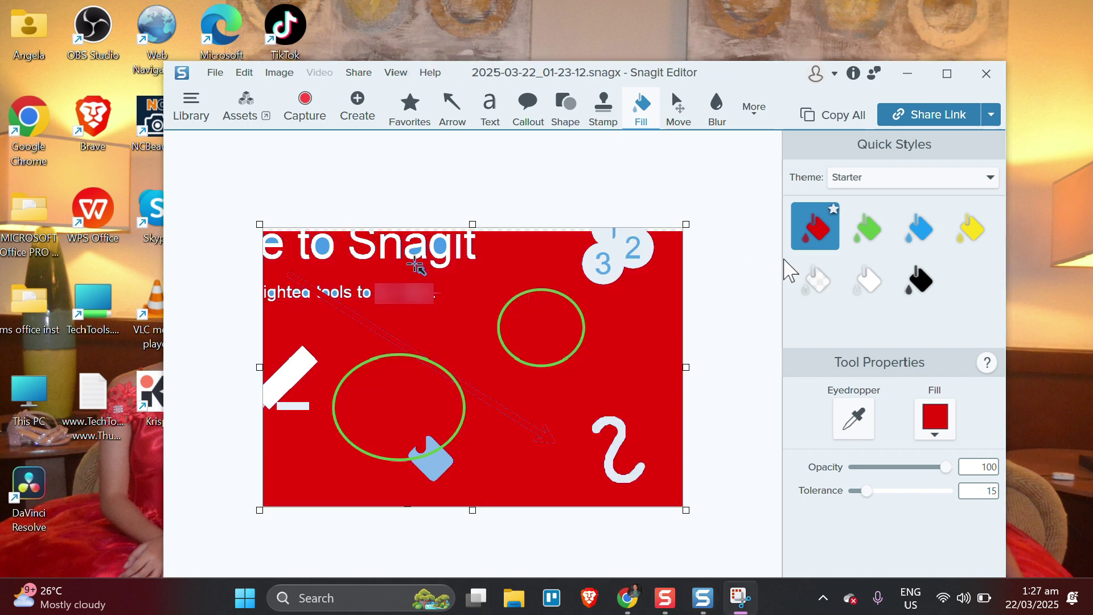
{"action": "left_click", "coordinate": [866, 236]}
{"action": "left_click_drag", "start_coordinate": [929, 244], "coordinate": [676, 305]}
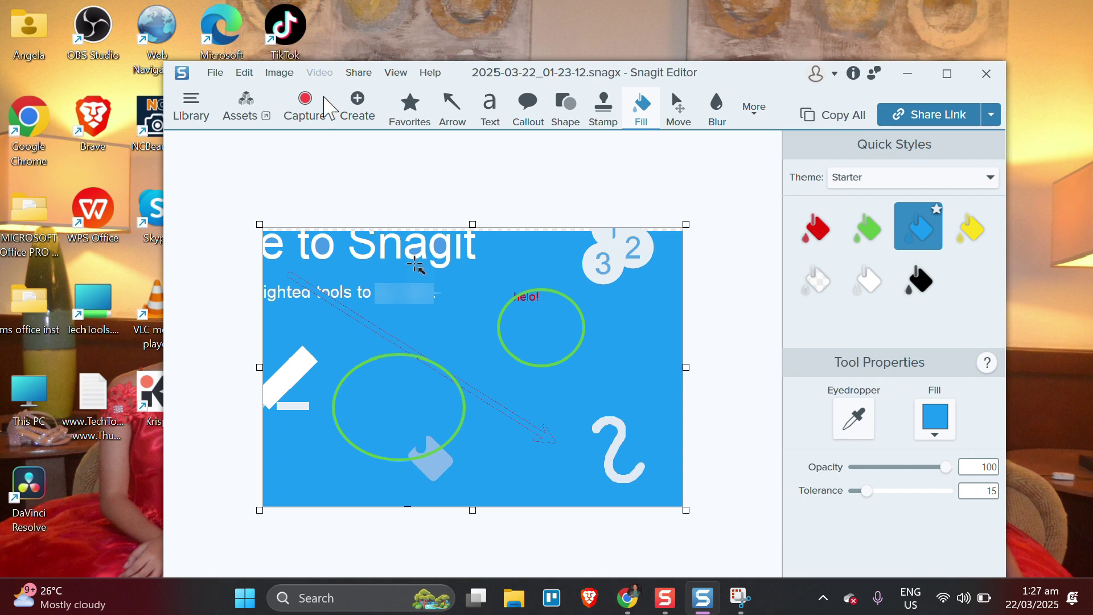
Save the annotated image as the PNG file 2025-03-22_01-23-12 in the Downloads folder, and upload it as a share link
{"action": "left_click", "coordinate": [217, 76]}
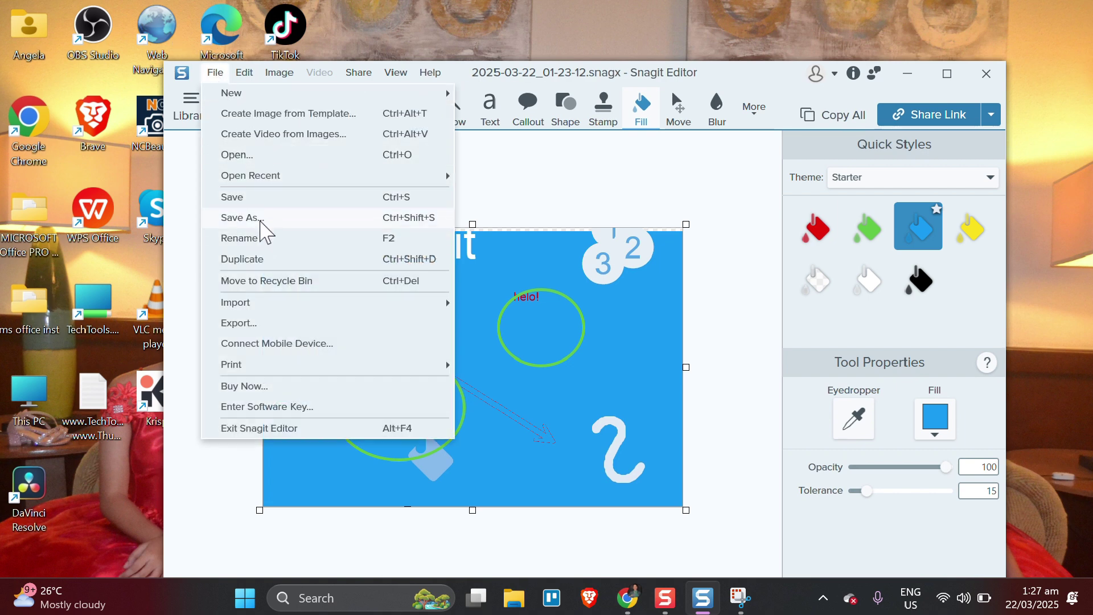
{"action": "left_click", "coordinate": [261, 222]}
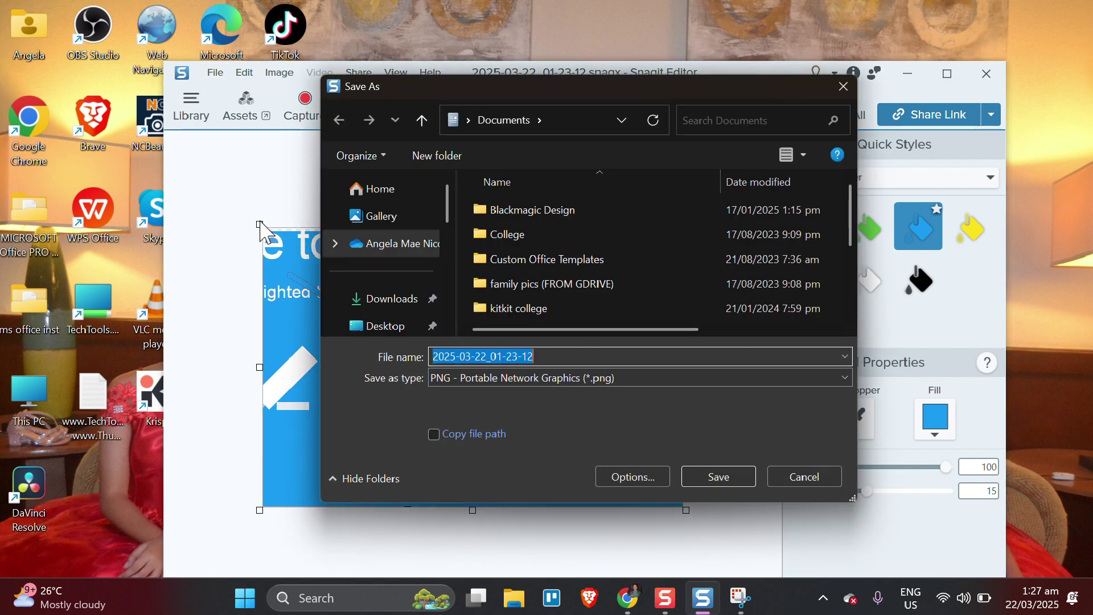
{"action": "left_click", "coordinate": [499, 379]}
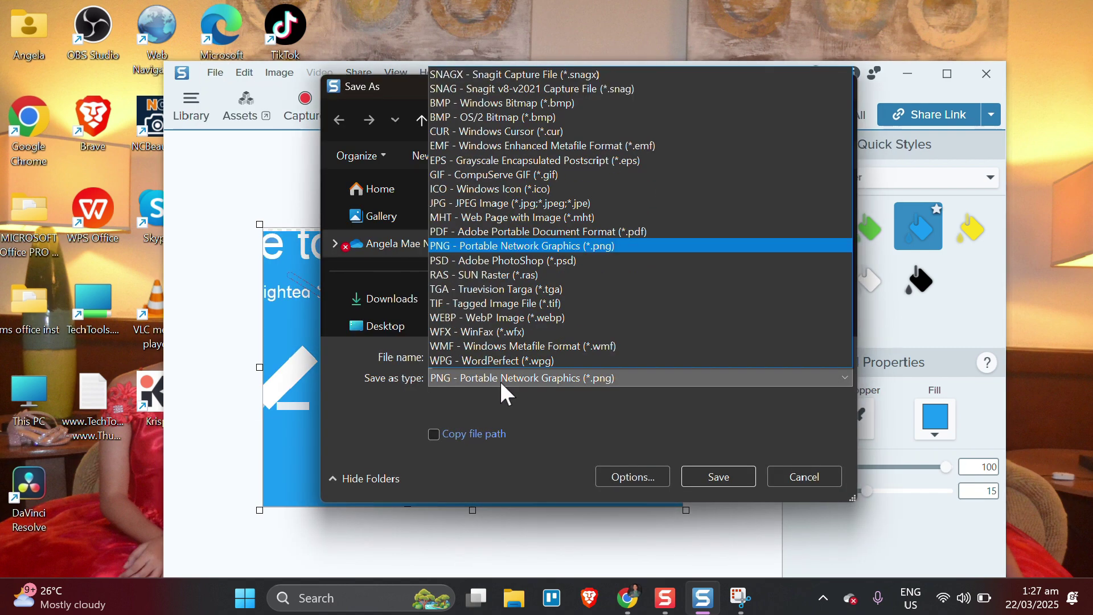
{"action": "left_click", "coordinate": [500, 379]}
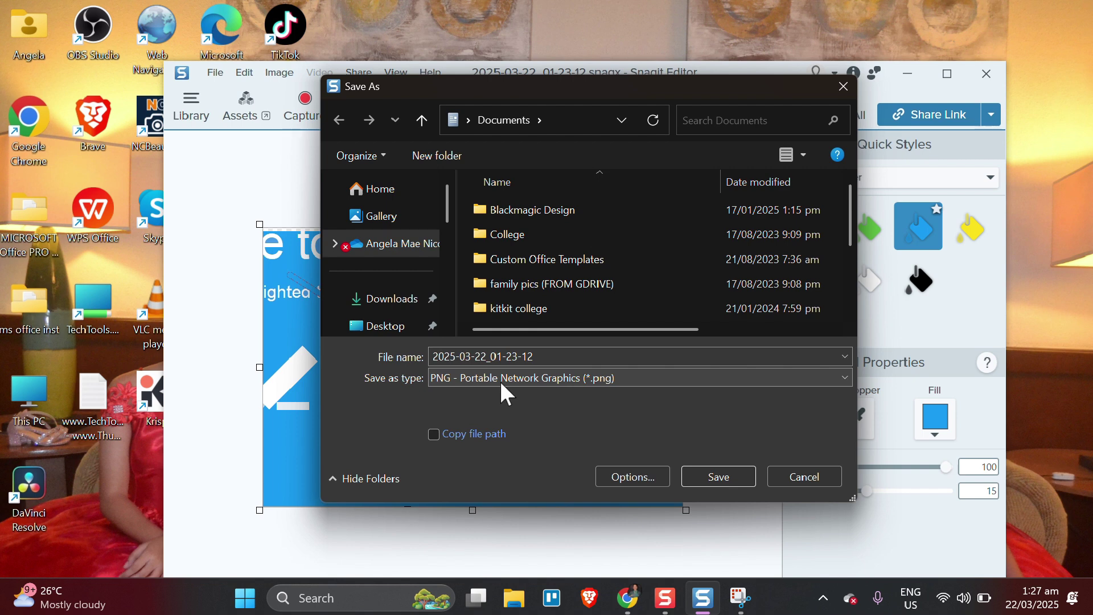
{"action": "left_click", "coordinate": [363, 305]}
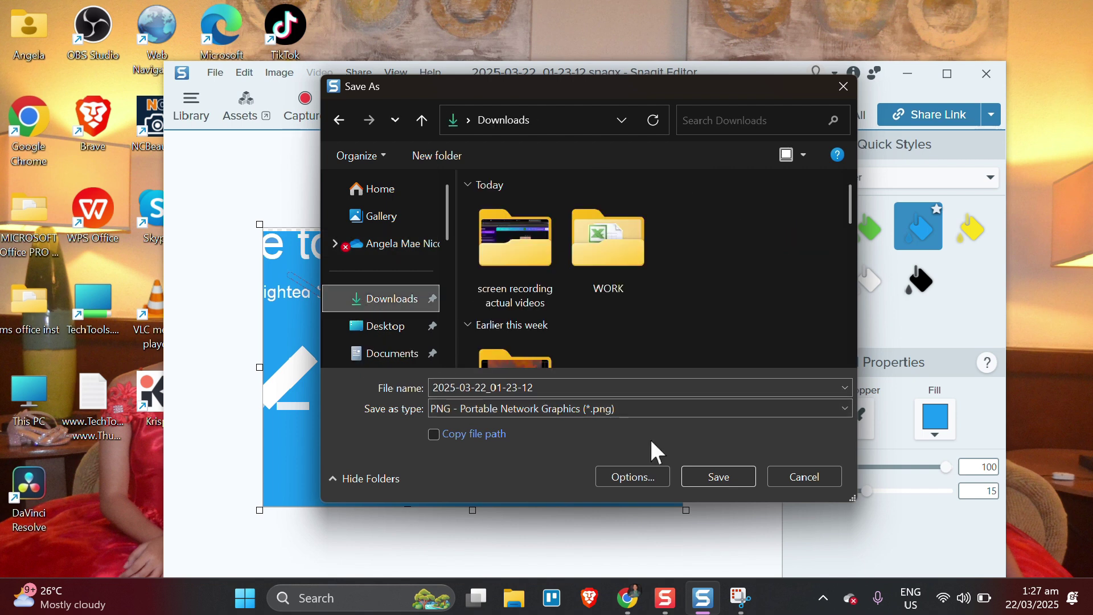
{"action": "left_click", "coordinate": [715, 478]}
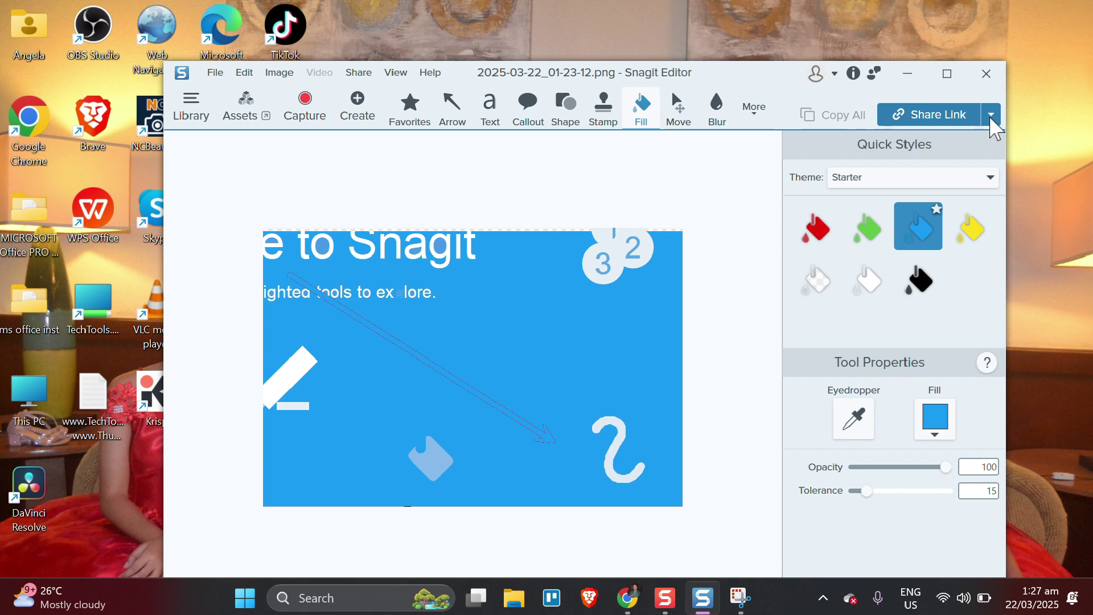
{"action": "left_click", "coordinate": [967, 116]}
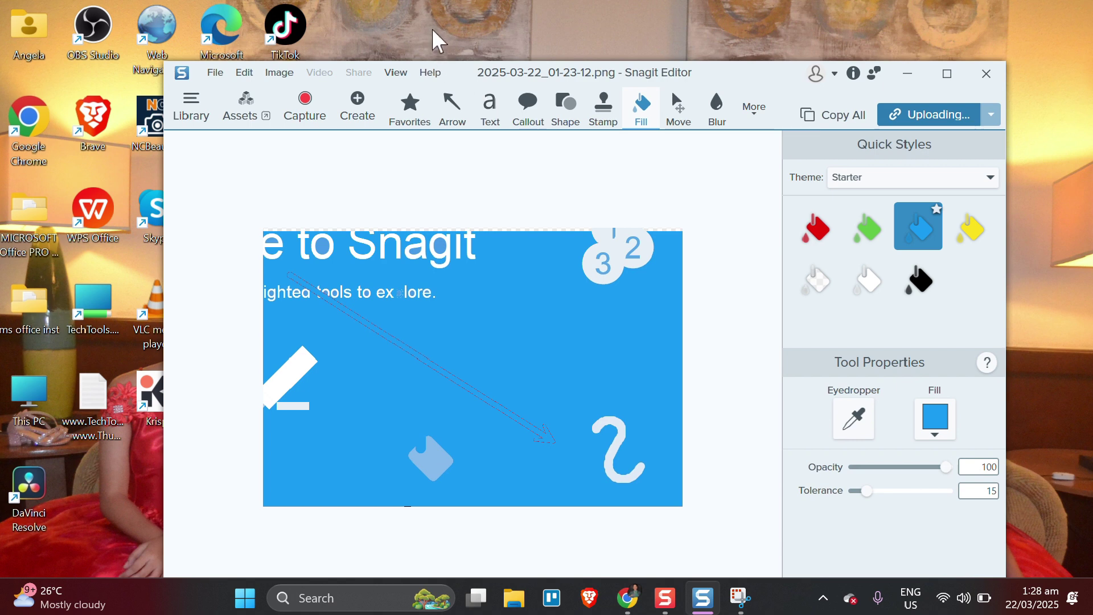
Prepare a 1920 × 1080 video capture from the Snagit capture window, and dismiss the recording controls without recording
{"action": "key", "text": "ctrl+shift+c"}
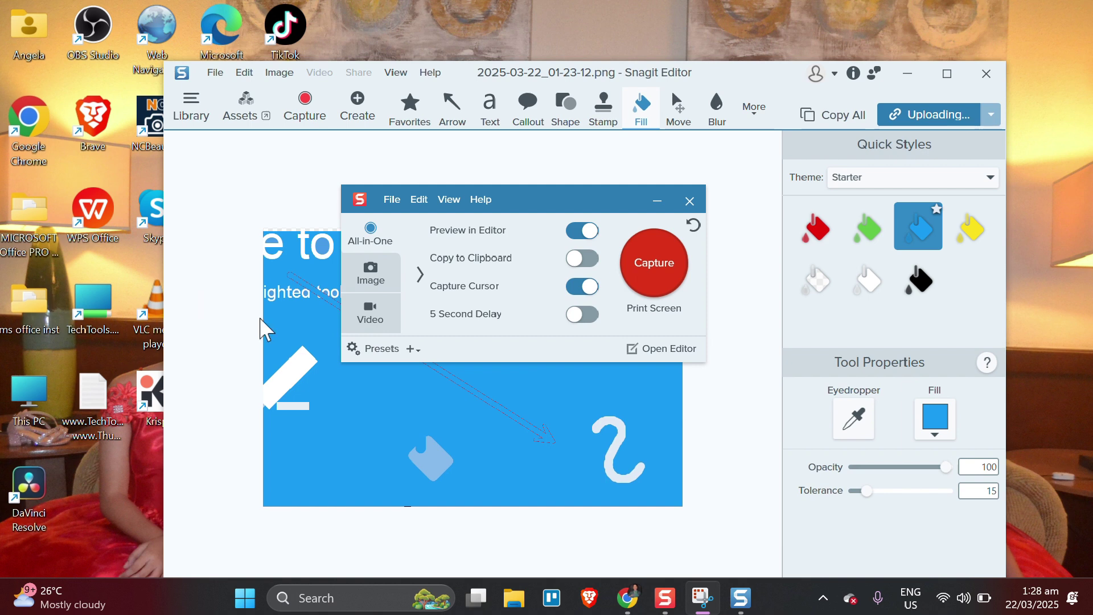
{"action": "left_click", "coordinate": [362, 324]}
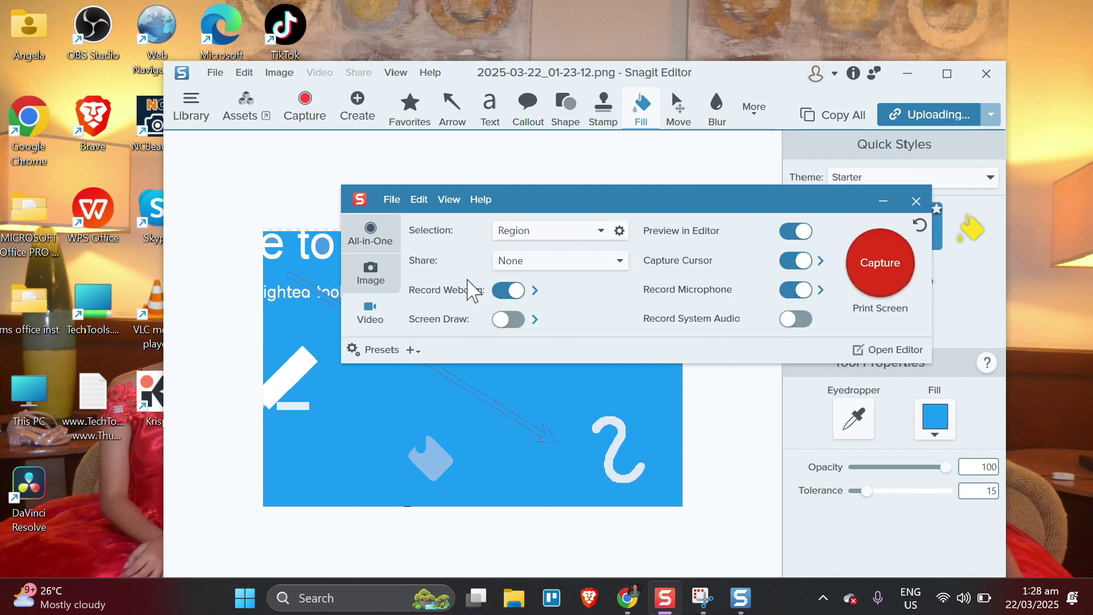
{"action": "left_click", "coordinate": [898, 287]}
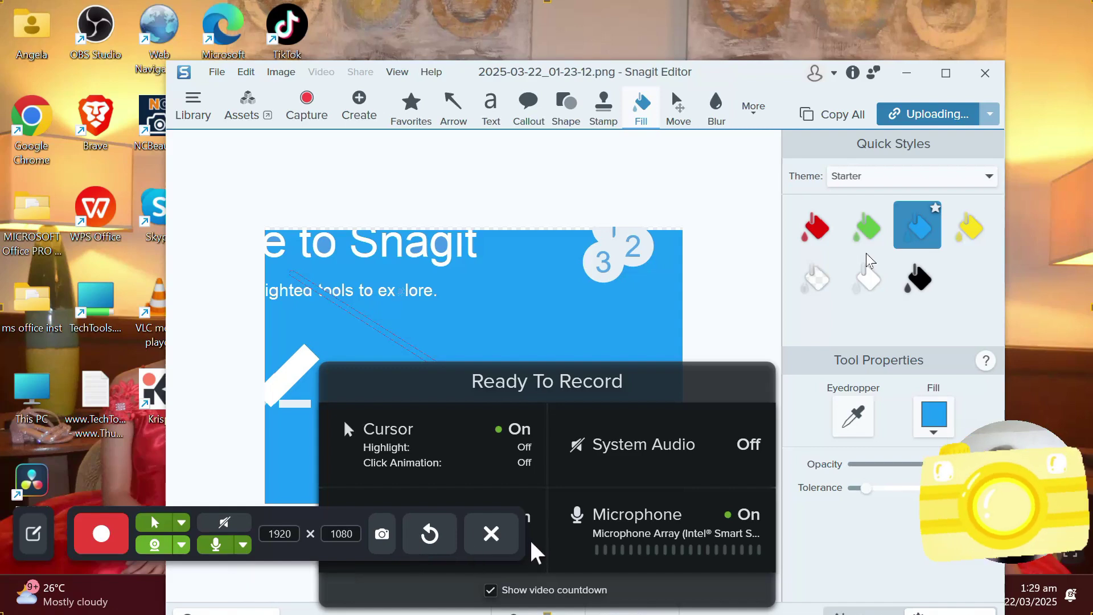
{"action": "left_click", "coordinate": [482, 547]}
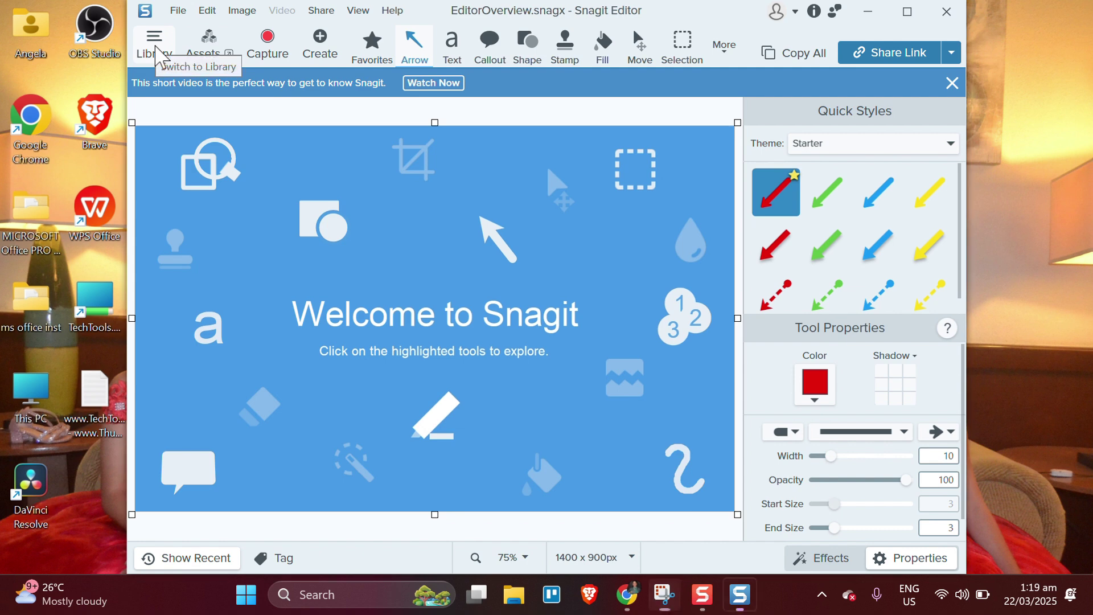
{"action": "left_click", "coordinate": [157, 52]}
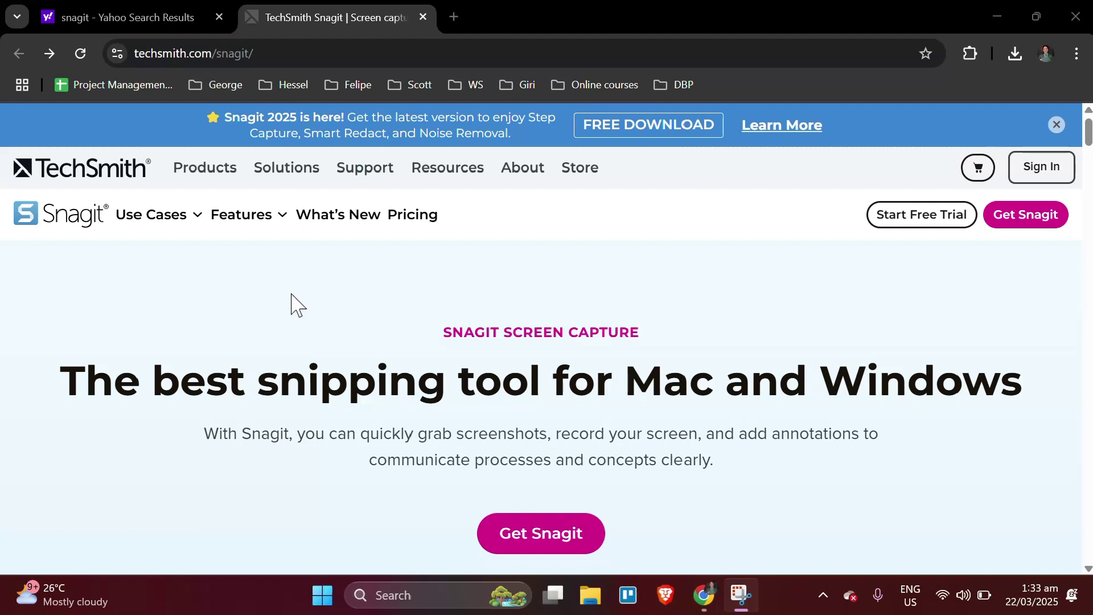
In the browser, look through the TechSmith Snagit product page, covering its capture tools, features, reviews and plan comparison
{"action": "scroll", "coordinate": [297, 306], "scroll_direction": "down", "scroll_amount": 1}
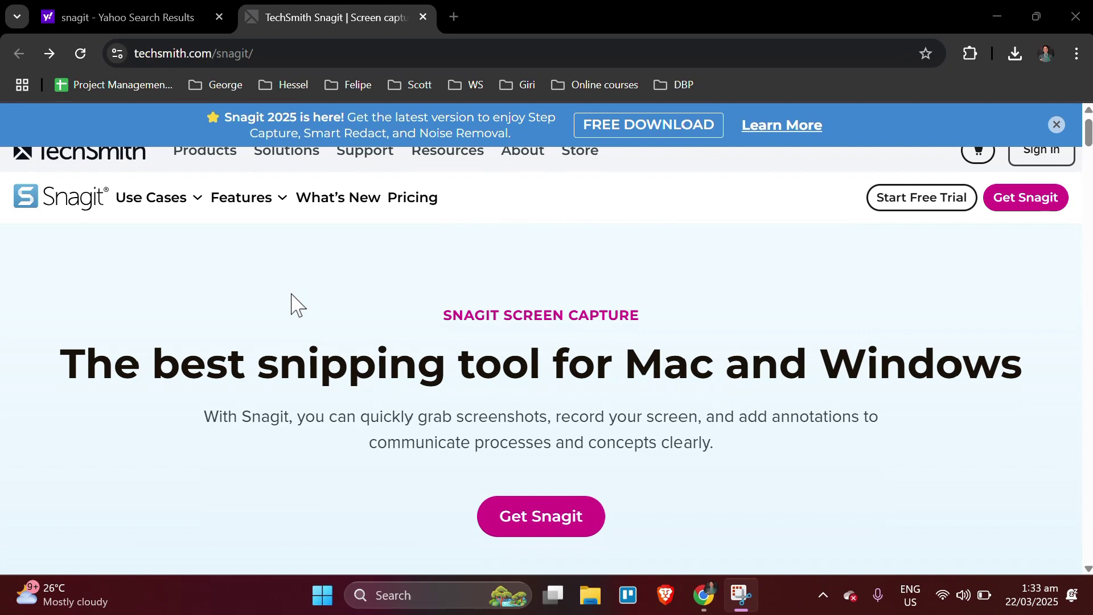
{"action": "scroll", "coordinate": [296, 305], "scroll_direction": "down", "scroll_amount": 6}
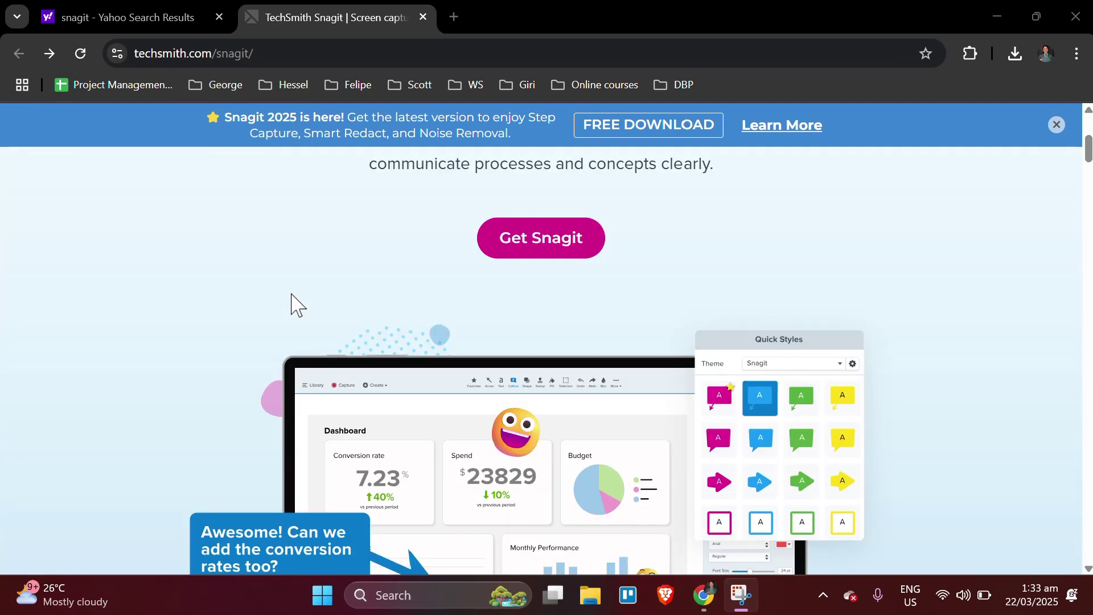
{"action": "scroll", "coordinate": [297, 306], "scroll_direction": "down", "scroll_amount": 3}
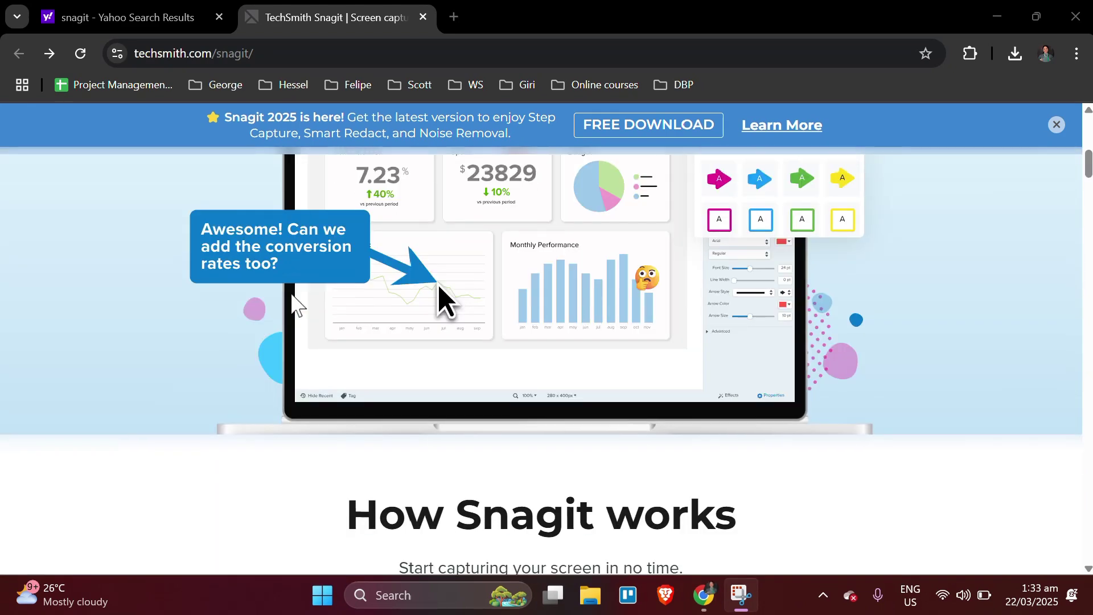
{"action": "scroll", "coordinate": [297, 306], "scroll_direction": "down", "scroll_amount": 15}
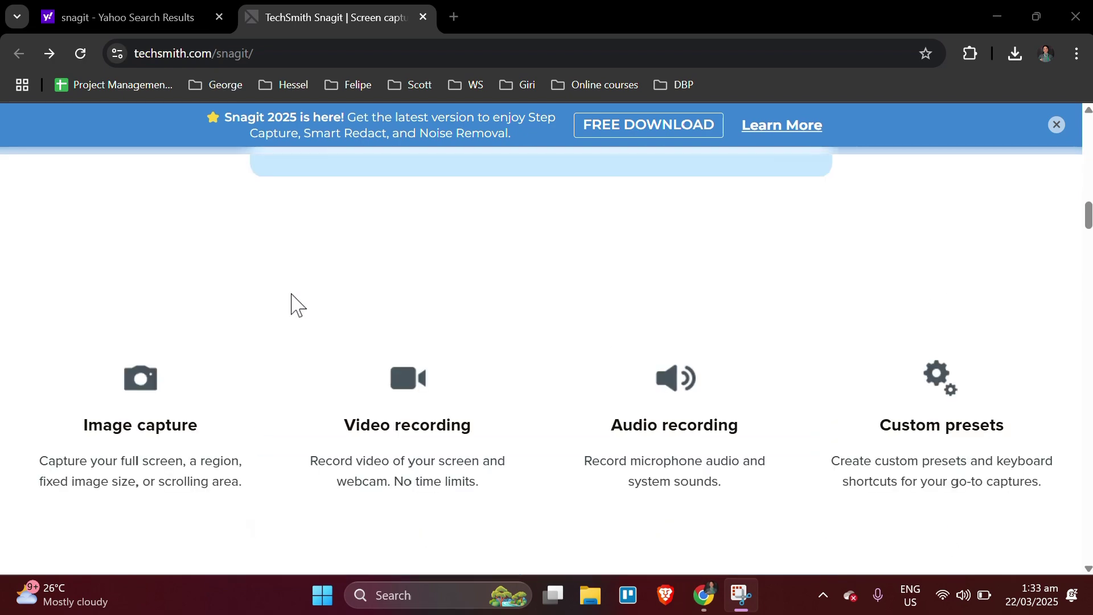
{"action": "scroll", "coordinate": [297, 306], "scroll_direction": "down", "scroll_amount": 8}
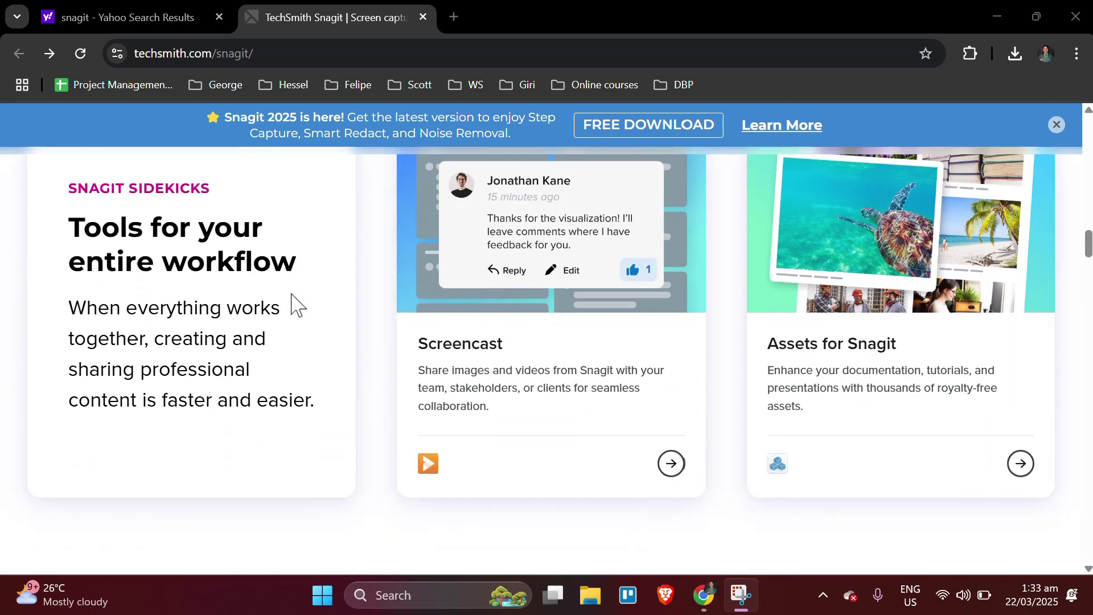
{"action": "scroll", "coordinate": [297, 306], "scroll_direction": "down", "scroll_amount": 5}
{"action": "scroll", "coordinate": [292, 295], "scroll_direction": "down", "scroll_amount": 10}
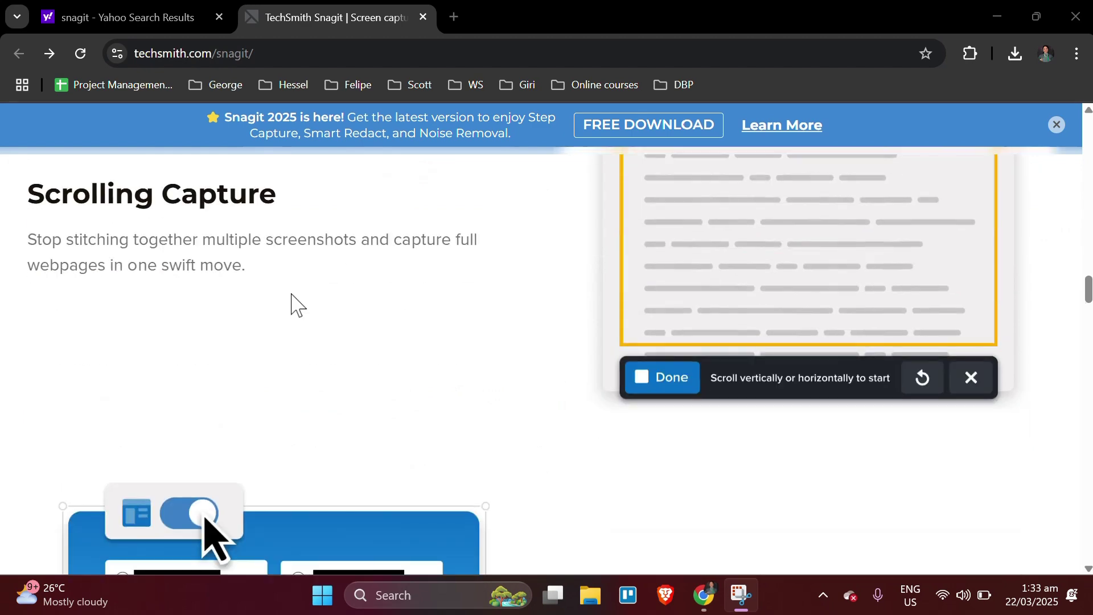
{"action": "scroll", "coordinate": [292, 295], "scroll_direction": "down", "scroll_amount": 12}
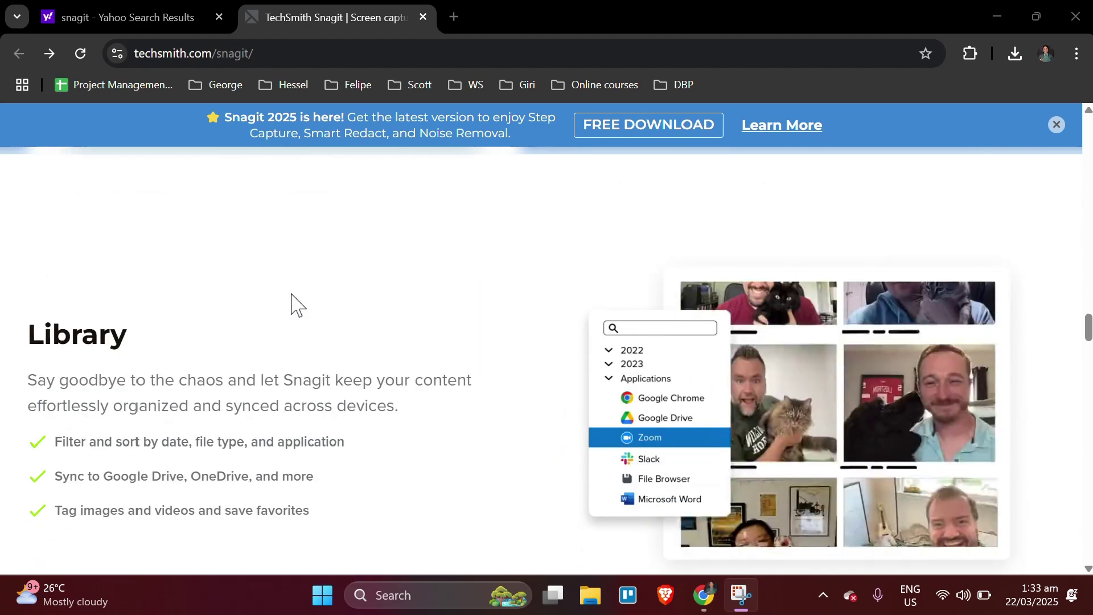
{"action": "scroll", "coordinate": [292, 304], "scroll_direction": "down", "scroll_amount": 10}
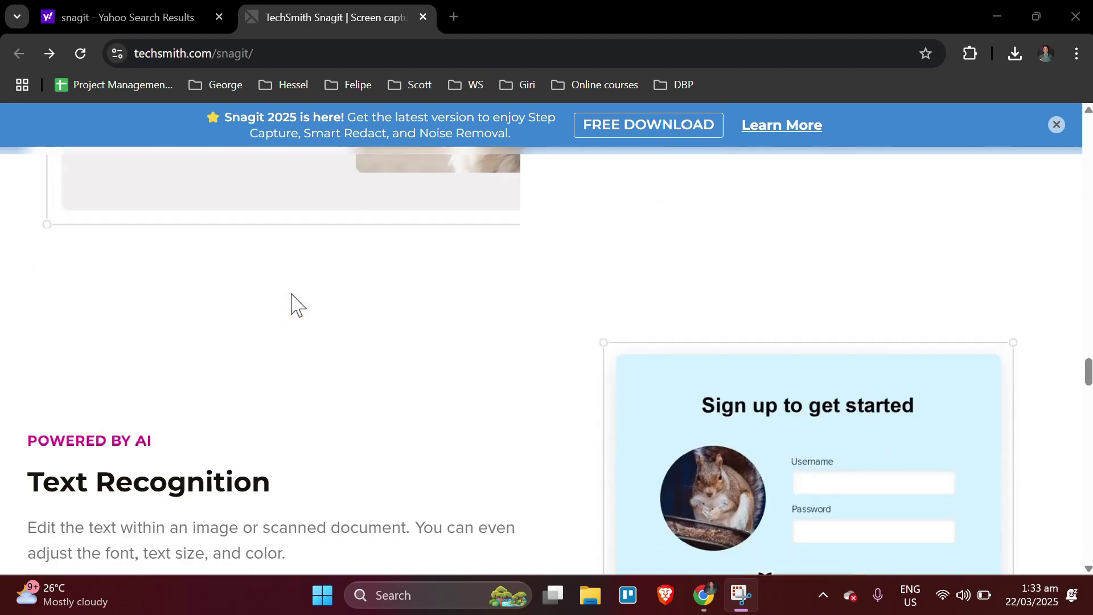
{"action": "scroll", "coordinate": [291, 305], "scroll_direction": "down", "scroll_amount": 10}
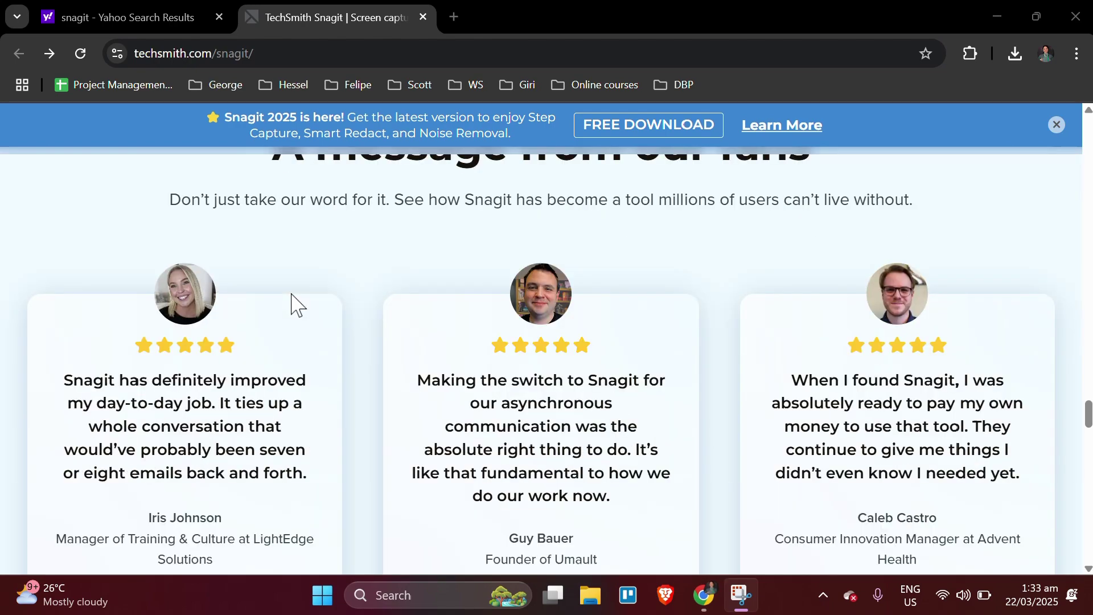
{"action": "scroll", "coordinate": [292, 305], "scroll_direction": "down", "scroll_amount": 5}
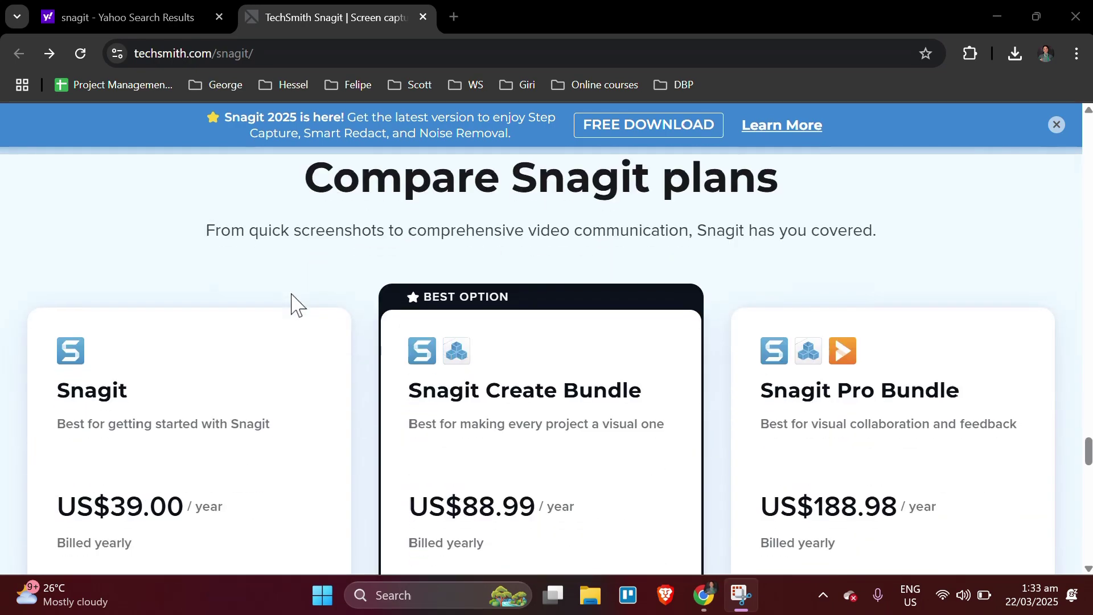
{"action": "scroll", "coordinate": [291, 304], "scroll_direction": "up", "scroll_amount": 10}
{"action": "scroll", "coordinate": [291, 305], "scroll_direction": "up", "scroll_amount": 15}
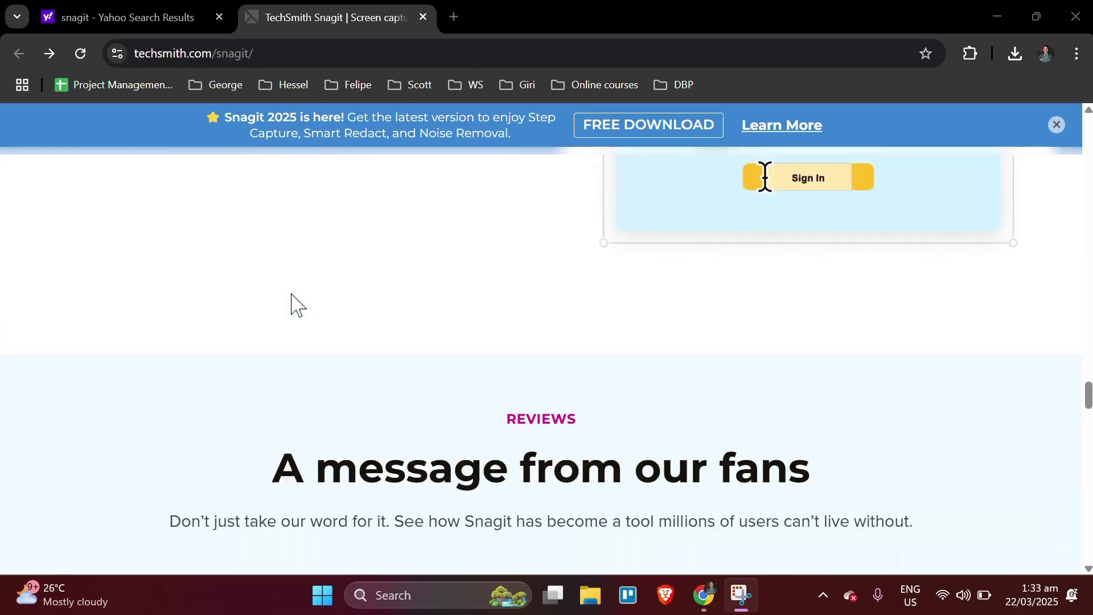
{"action": "scroll", "coordinate": [292, 304], "scroll_direction": "up", "scroll_amount": 20}
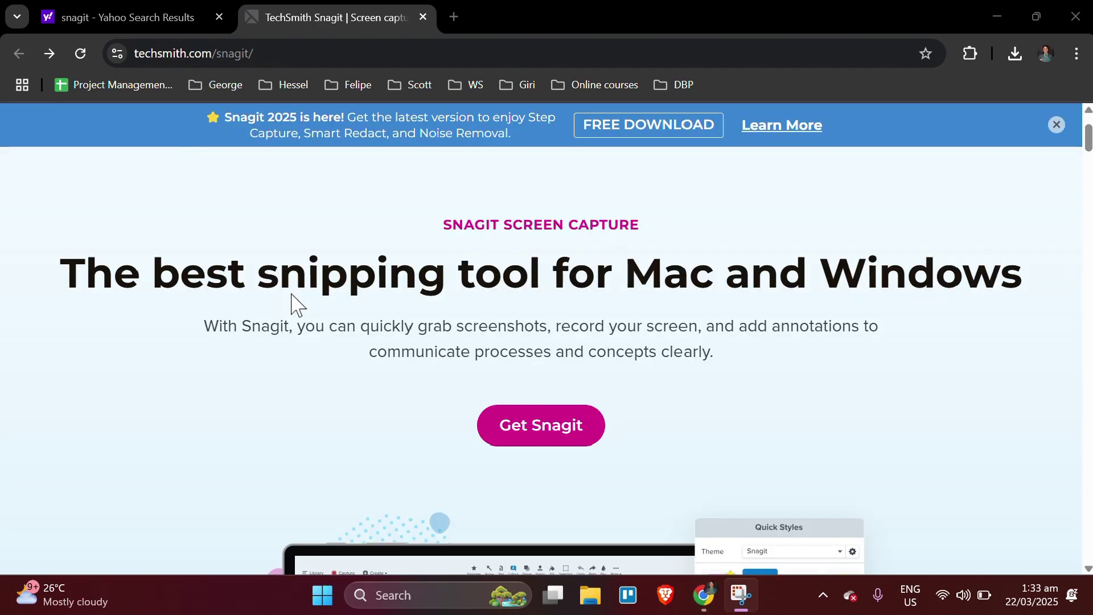
{"action": "scroll", "coordinate": [292, 305], "scroll_direction": "down", "scroll_amount": 6}
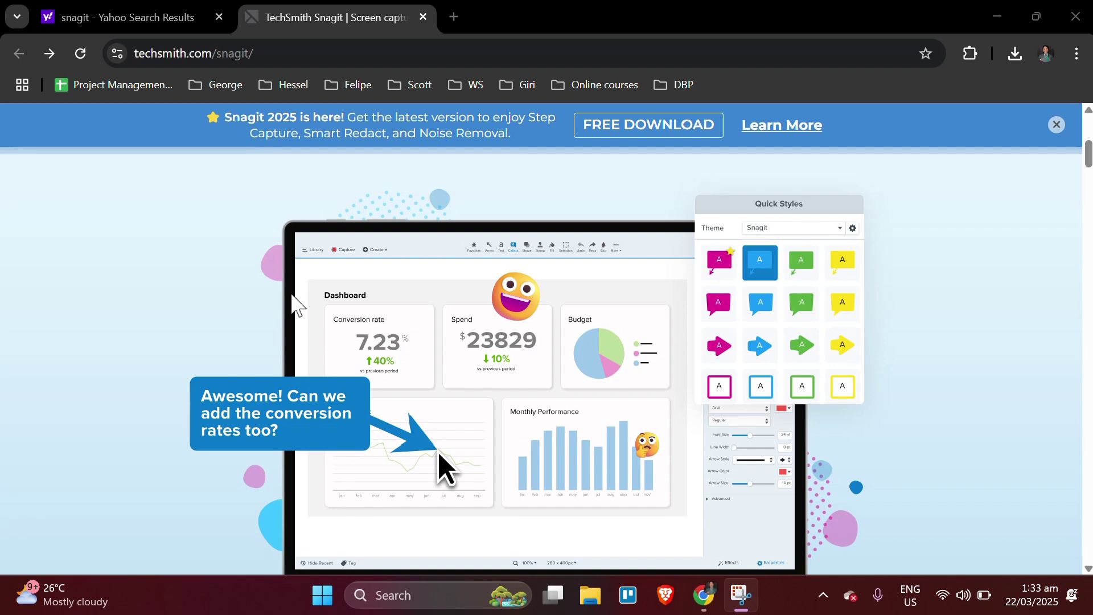
{"action": "scroll", "coordinate": [292, 305], "scroll_direction": "down", "scroll_amount": 3}
{"action": "scroll", "coordinate": [293, 305], "scroll_direction": "down", "scroll_amount": 15}
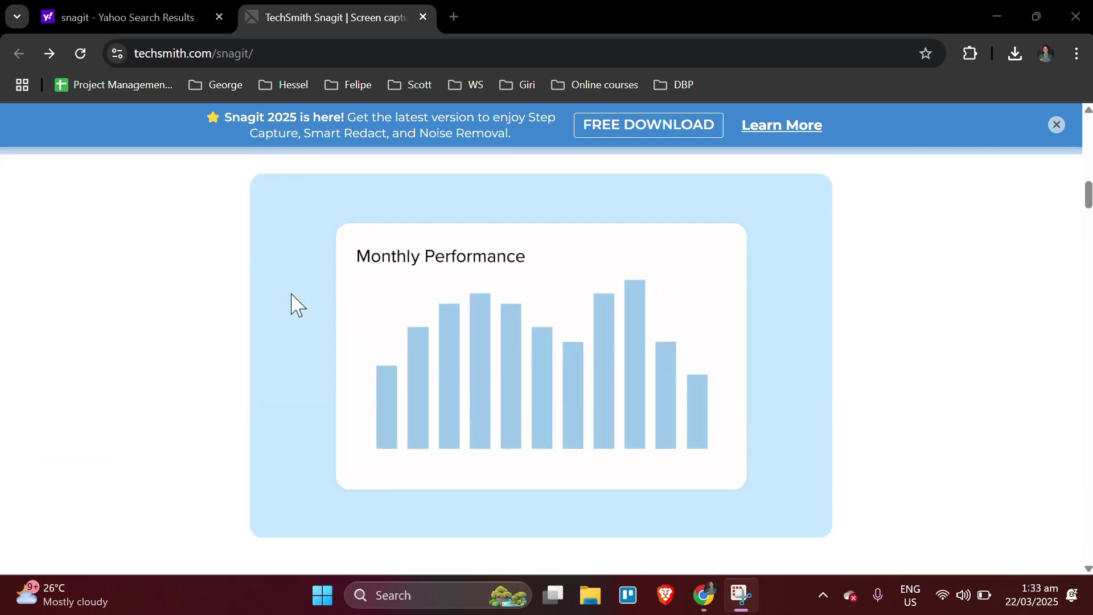
{"action": "scroll", "coordinate": [293, 305], "scroll_direction": "down", "scroll_amount": 8}
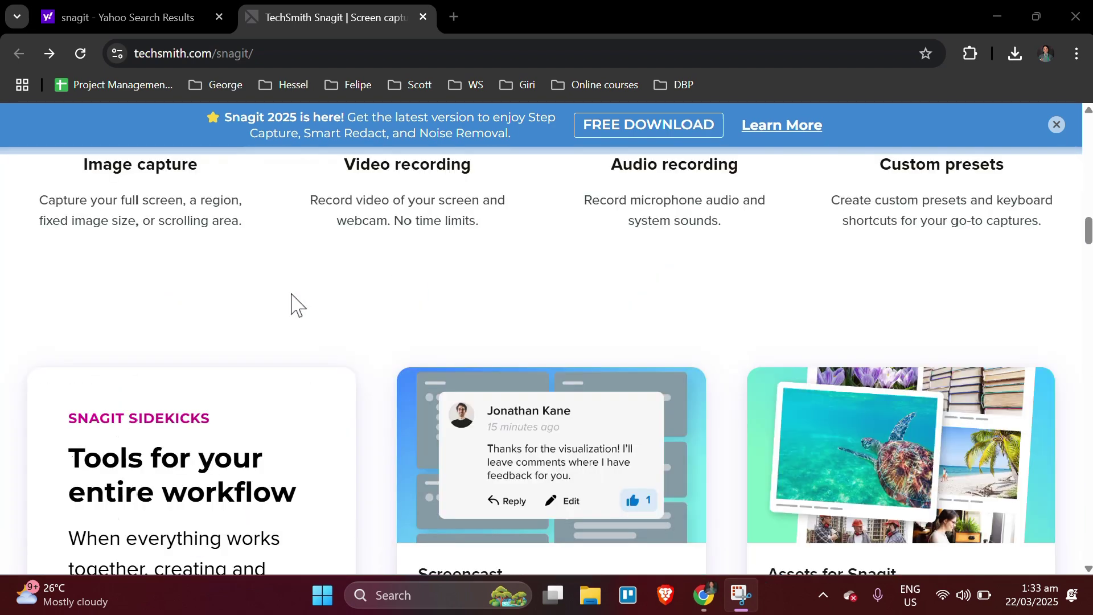
Review the Snagit page's workflow tools, AI-powered features, customer reviews and plan pricing, and return to the How Snagit works section
{"action": "scroll", "coordinate": [292, 305], "scroll_direction": "down", "scroll_amount": 13}
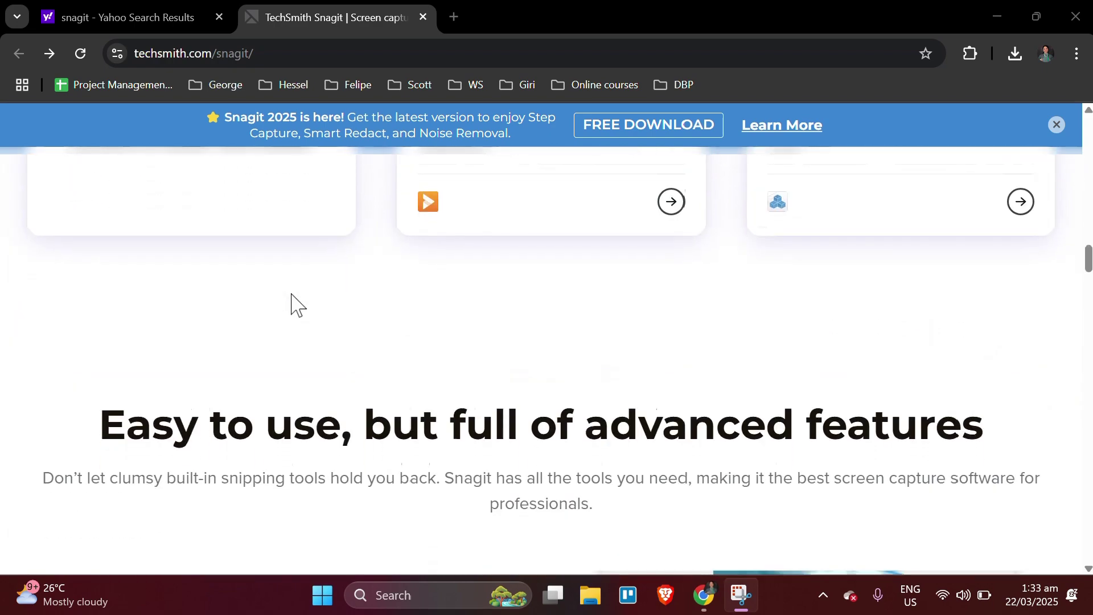
{"action": "scroll", "coordinate": [292, 296], "scroll_direction": "down", "scroll_amount": 12}
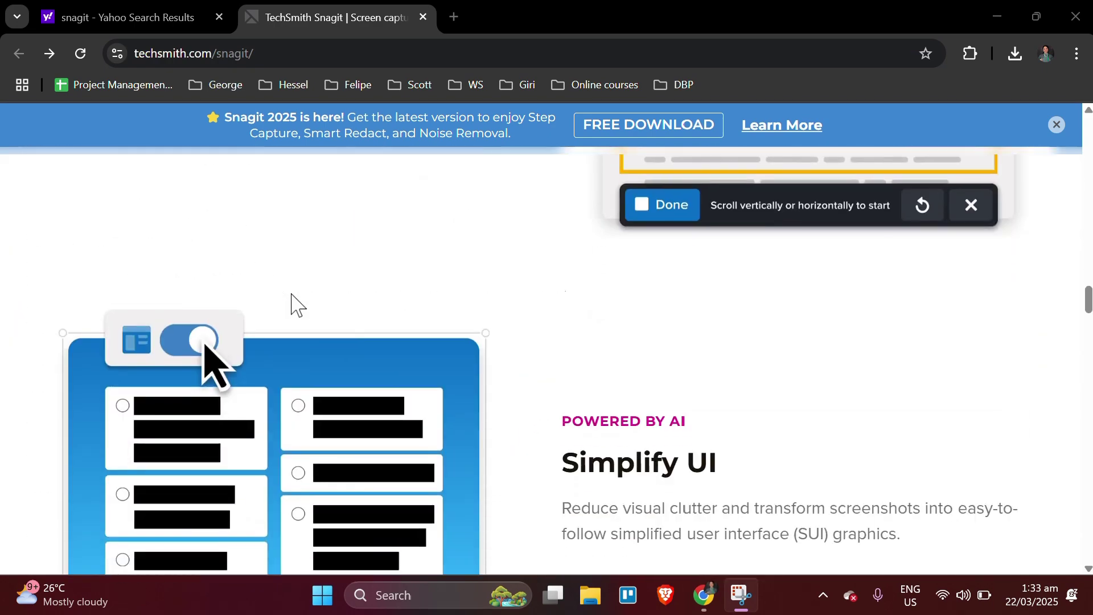
{"action": "scroll", "coordinate": [291, 294], "scroll_direction": "down", "scroll_amount": 12}
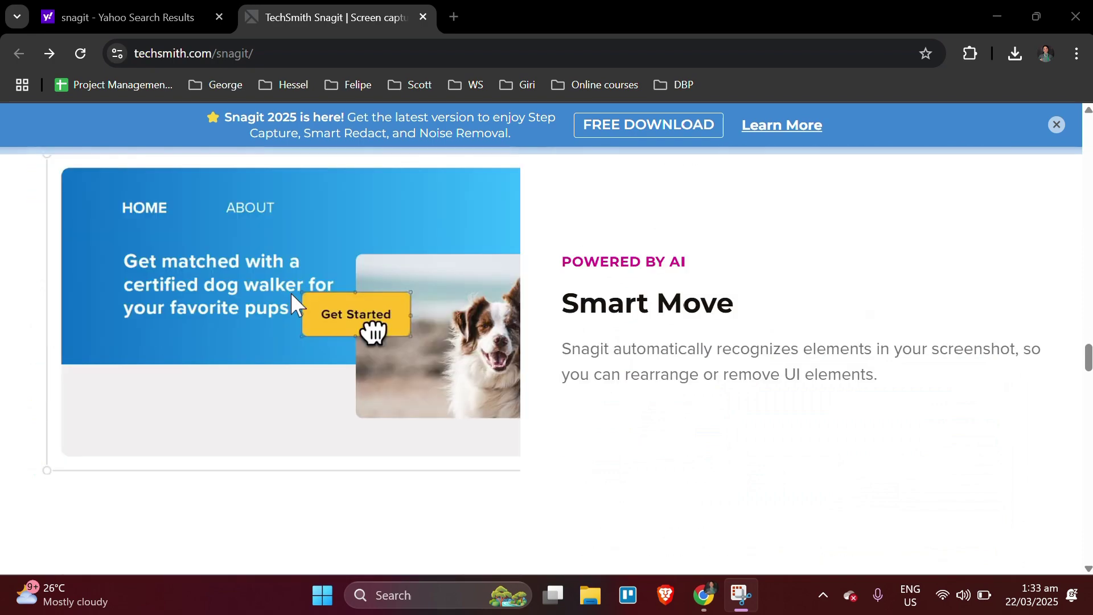
{"action": "scroll", "coordinate": [291, 294], "scroll_direction": "down", "scroll_amount": 12}
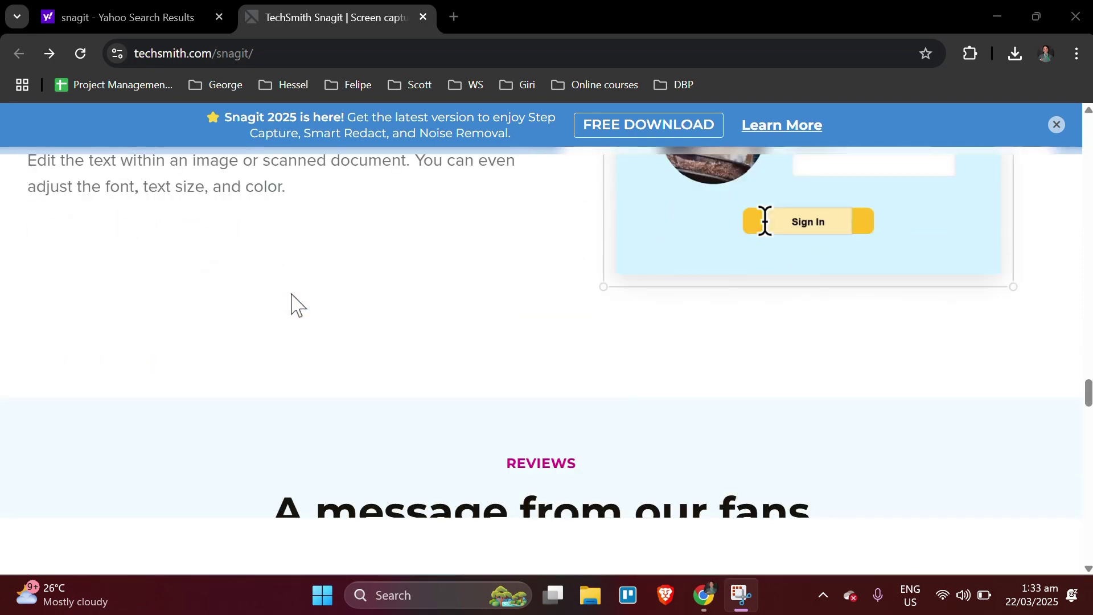
{"action": "scroll", "coordinate": [291, 302], "scroll_direction": "down", "scroll_amount": 10}
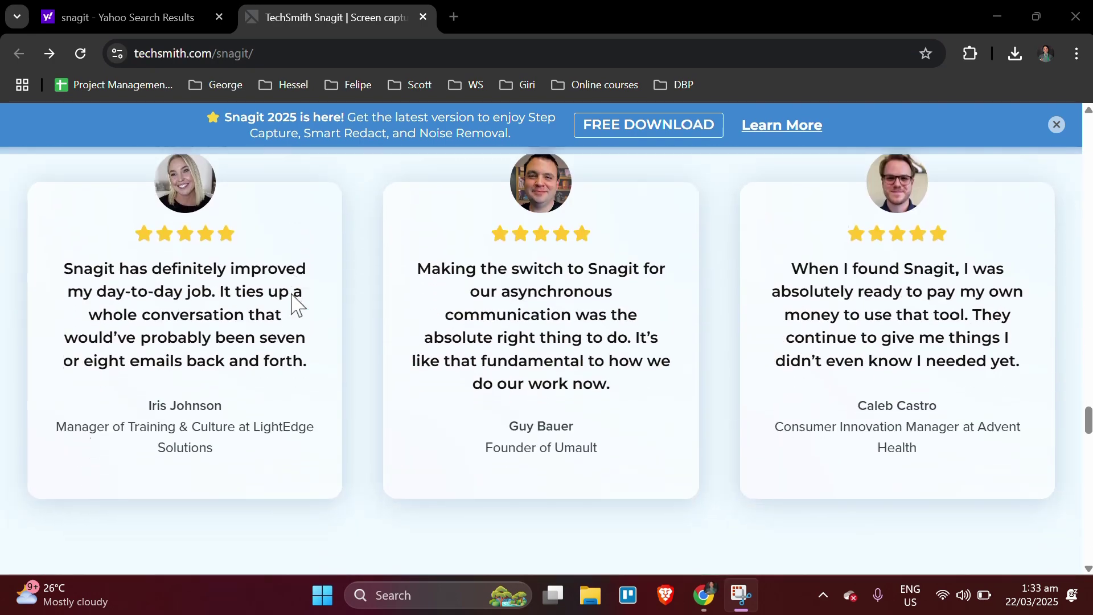
{"action": "scroll", "coordinate": [291, 302], "scroll_direction": "down", "scroll_amount": 3}
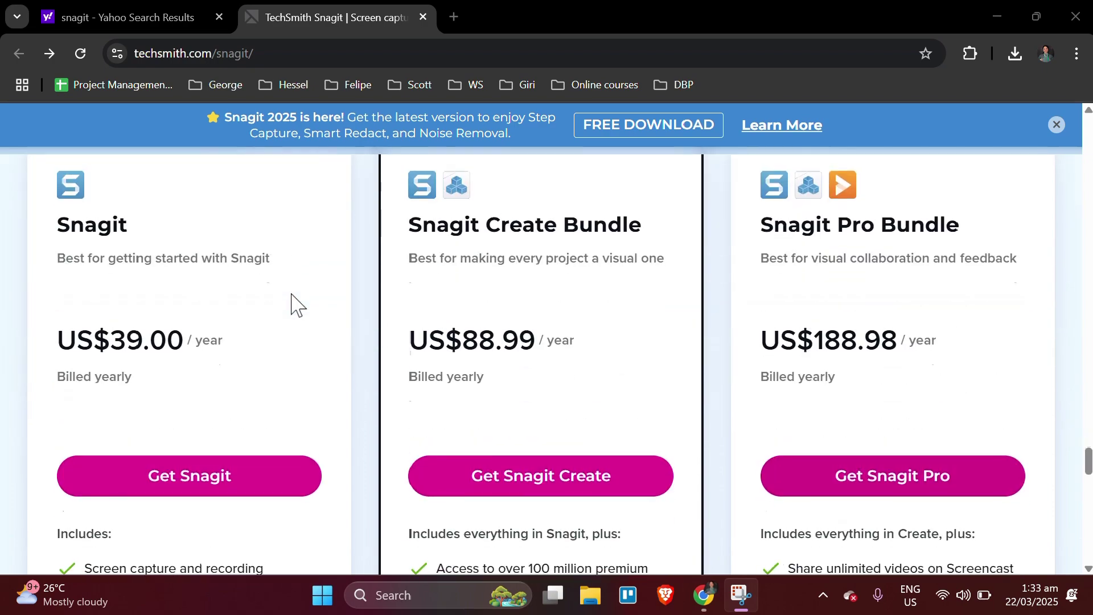
{"action": "scroll", "coordinate": [291, 303], "scroll_direction": "up", "scroll_amount": 8}
{"action": "scroll", "coordinate": [291, 295], "scroll_direction": "up", "scroll_amount": 15}
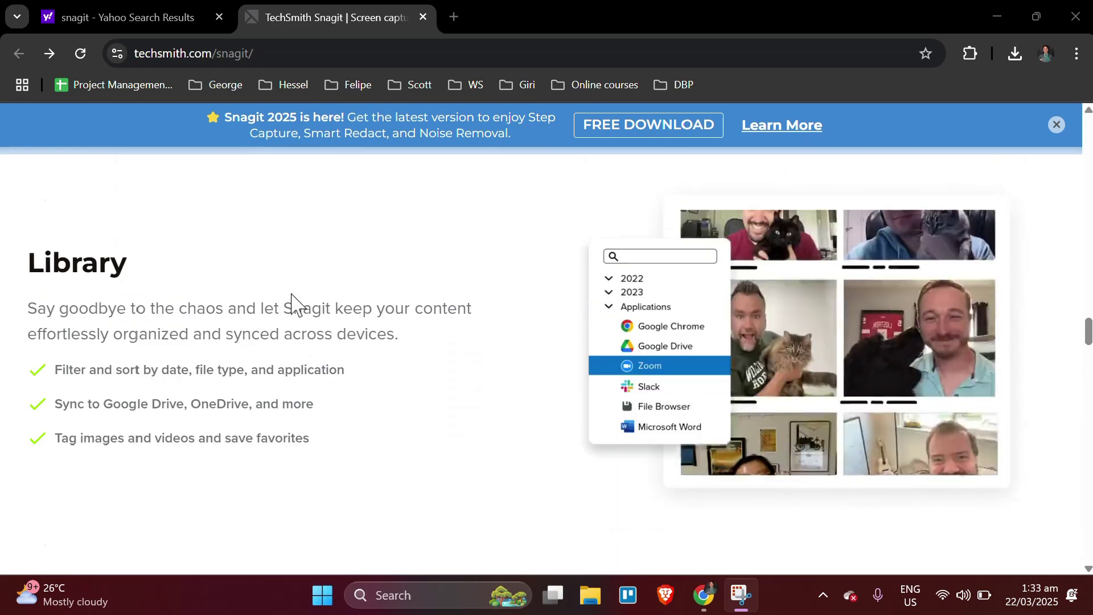
{"action": "scroll", "coordinate": [291, 305], "scroll_direction": "up", "scroll_amount": 15}
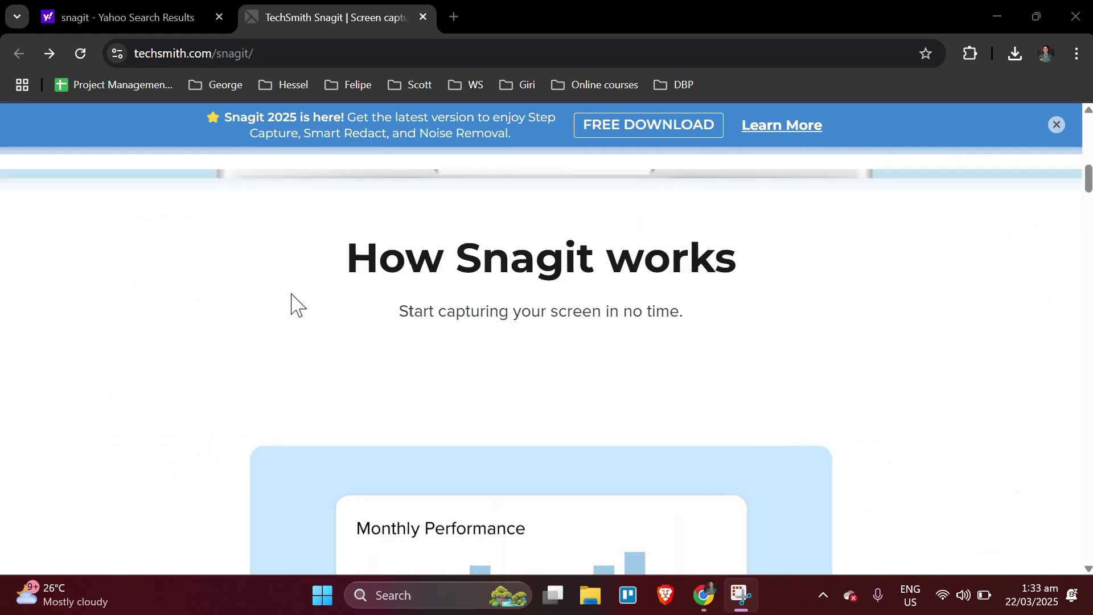